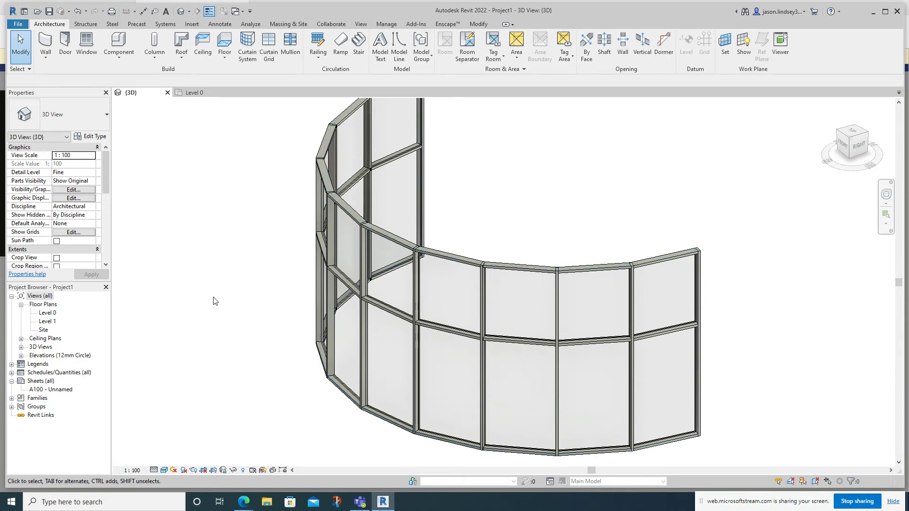
scroll(716, 193, "down", 2)
scroll(527, 264, "up", 2)
middle_click_drag(527, 263, 590, 247)
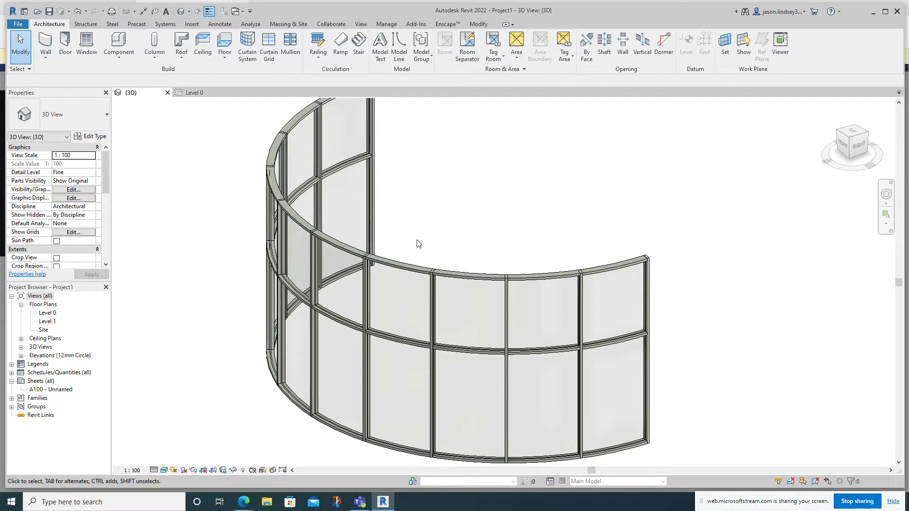
On the Level 0 floor plan, start a new wall using the Curtain_Wall-Storefront type.
left_click(200, 94)
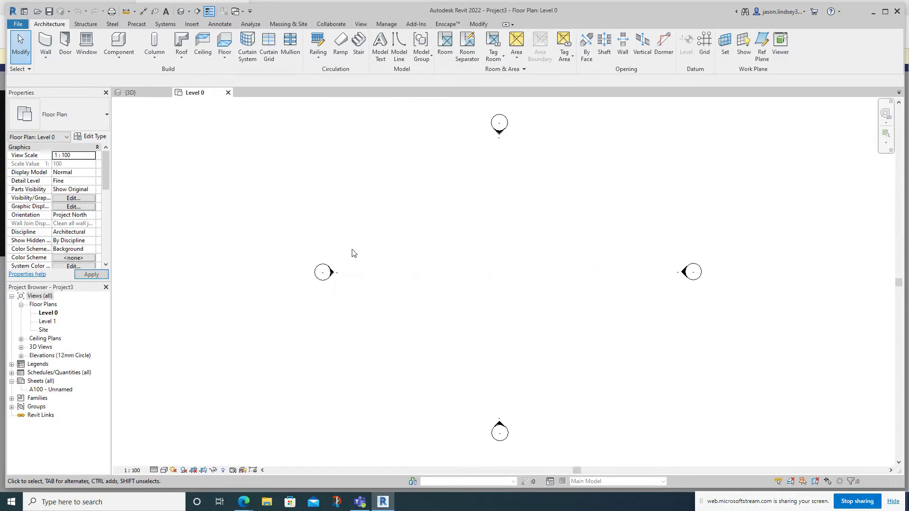
middle_click_drag(526, 226, 469, 221)
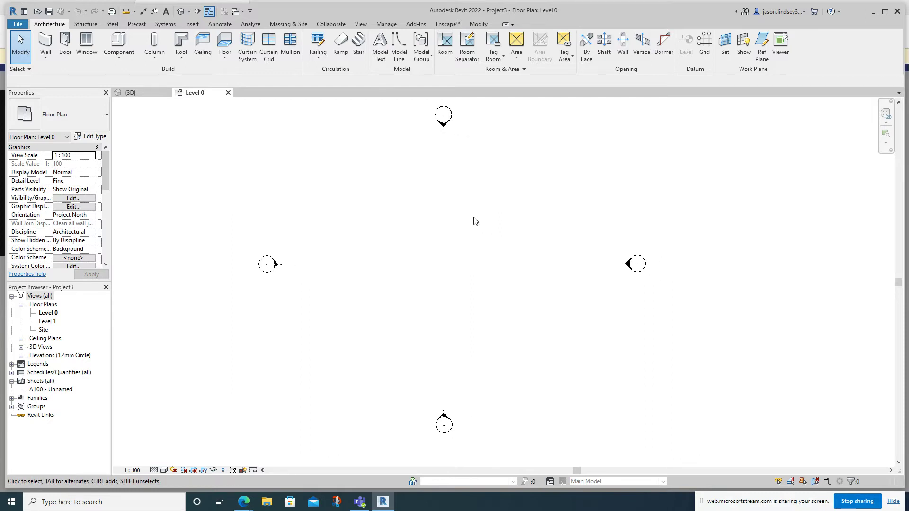
left_click(46, 41)
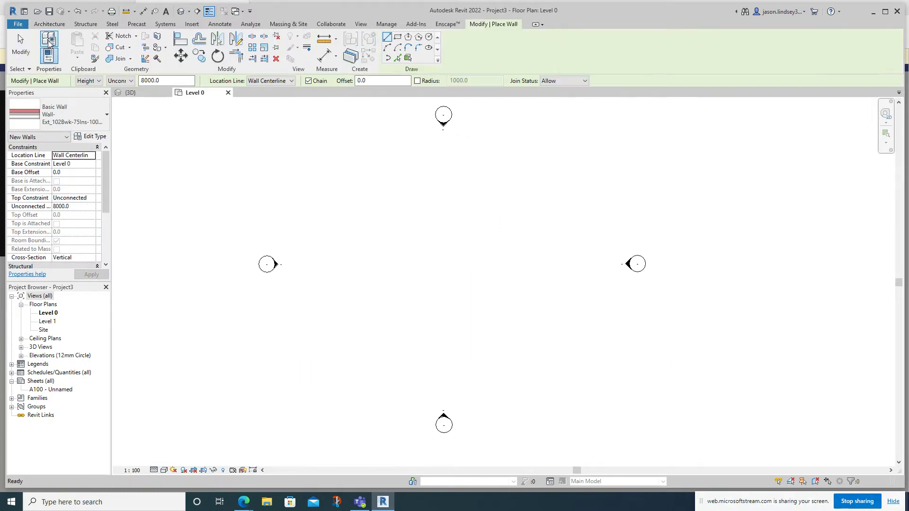
left_click(66, 116)
scroll(55, 196, "down", 5)
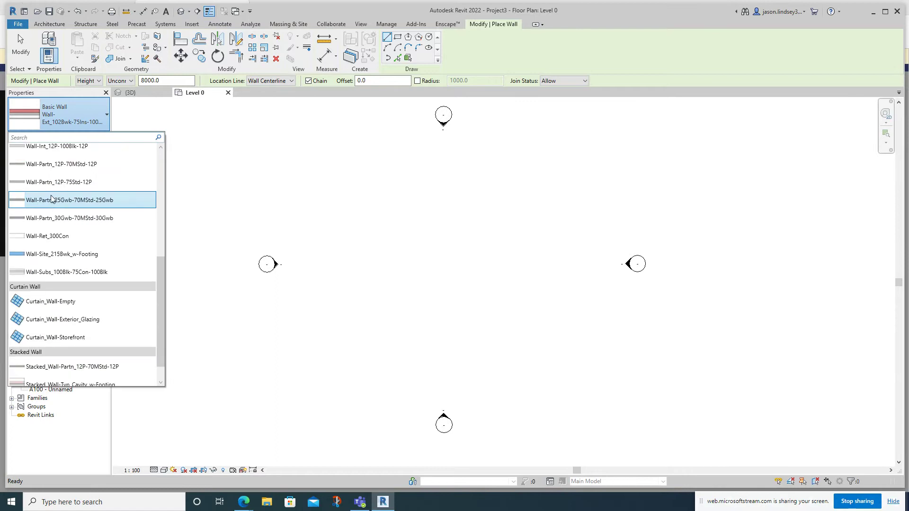
left_click(35, 312)
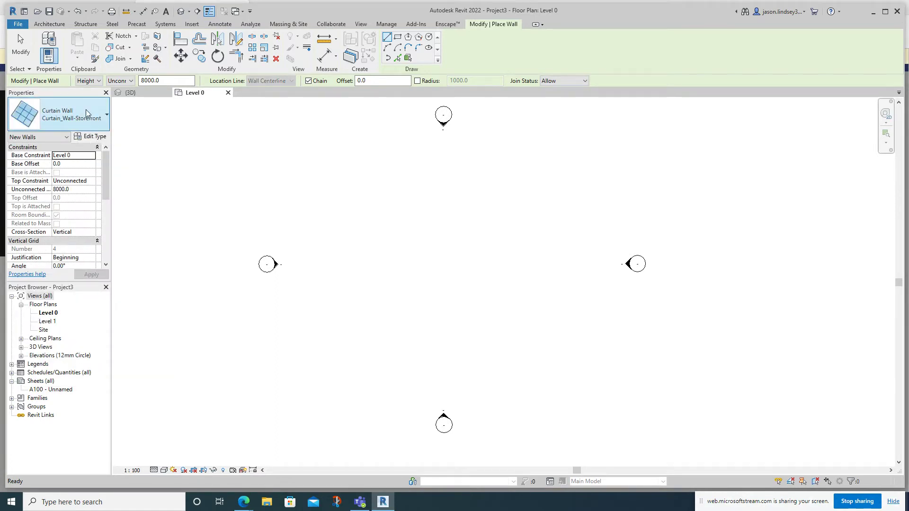
Duplicate the storefront curtain wall type as Curtain_Wall-Storefront Curved.
left_click(95, 137)
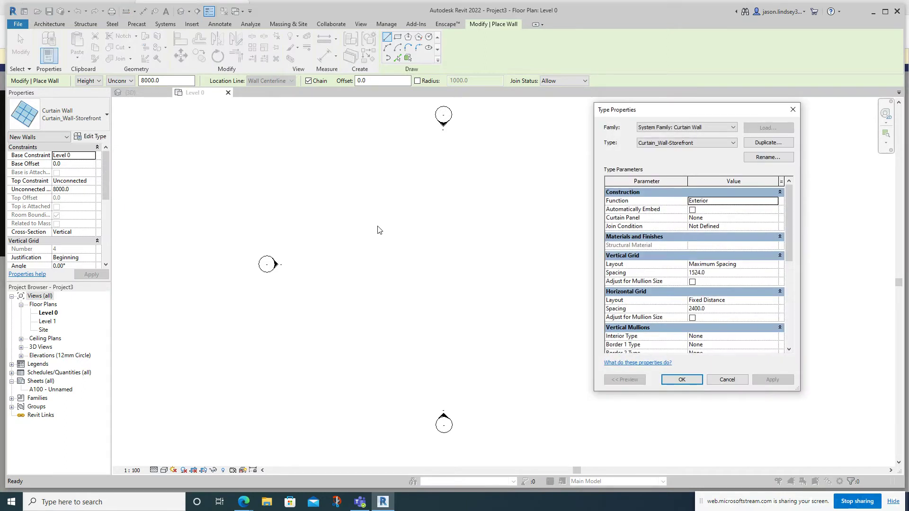
left_click(767, 143)
left_click(719, 242)
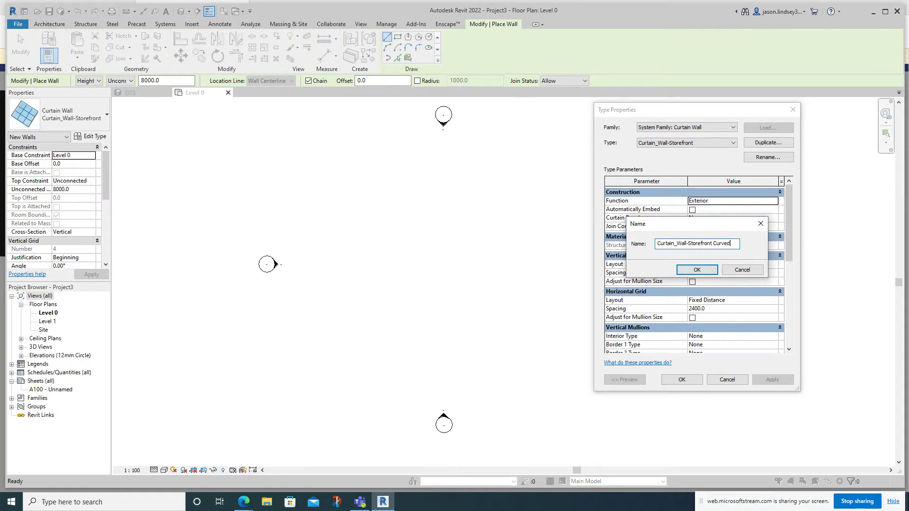
key("Return")
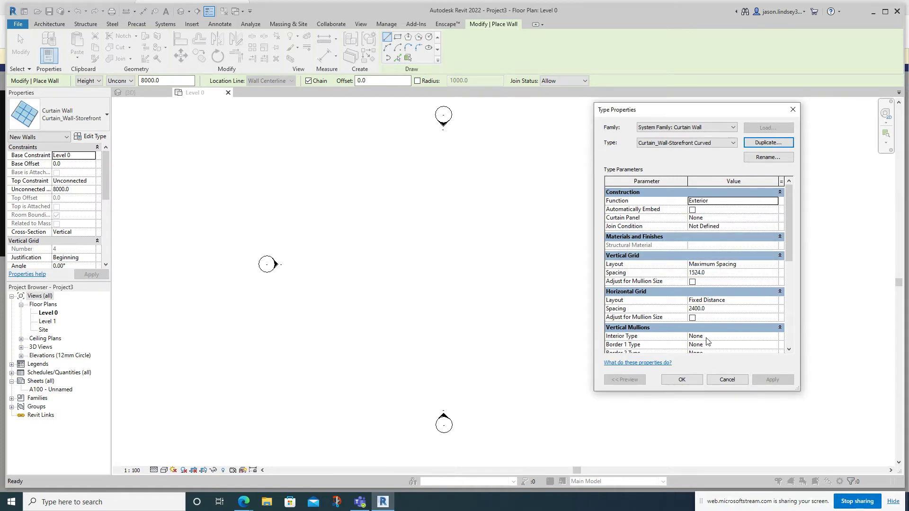
left_click(682, 380)
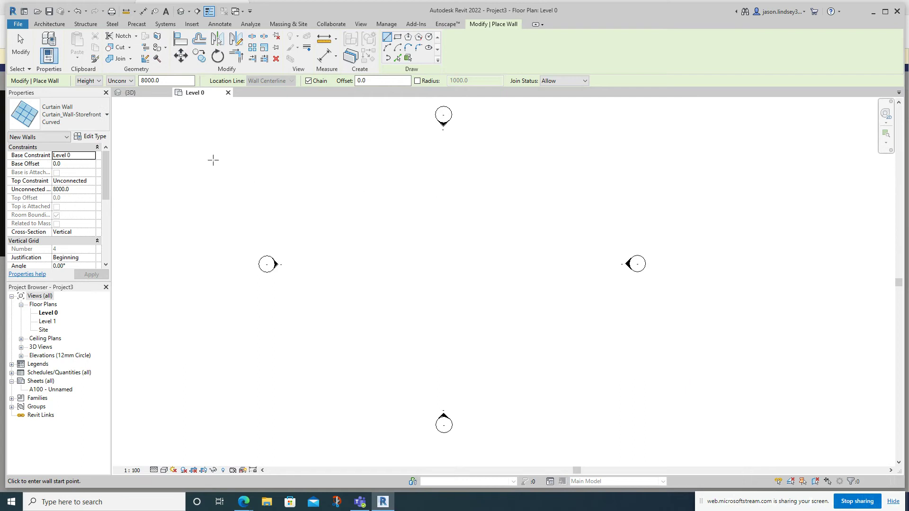
Set the new curtain wall's top constraint to Level 1.
left_click(71, 115)
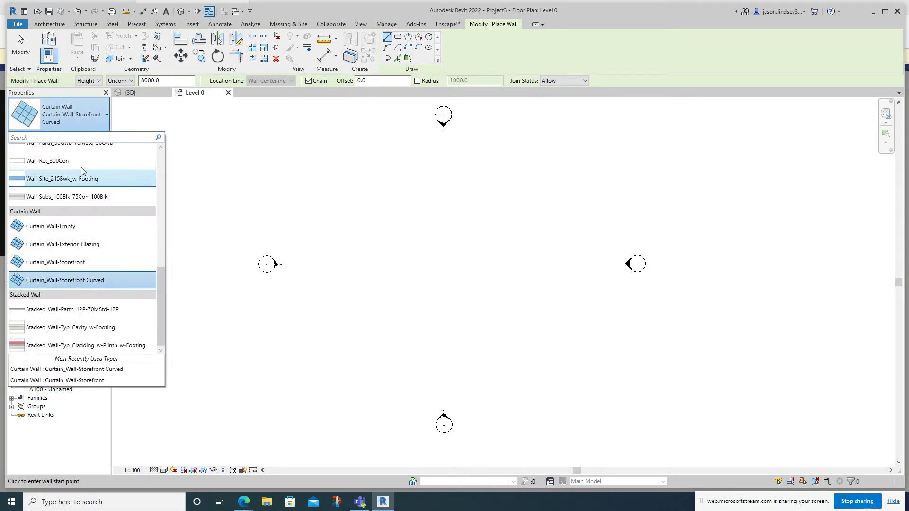
left_click(73, 108)
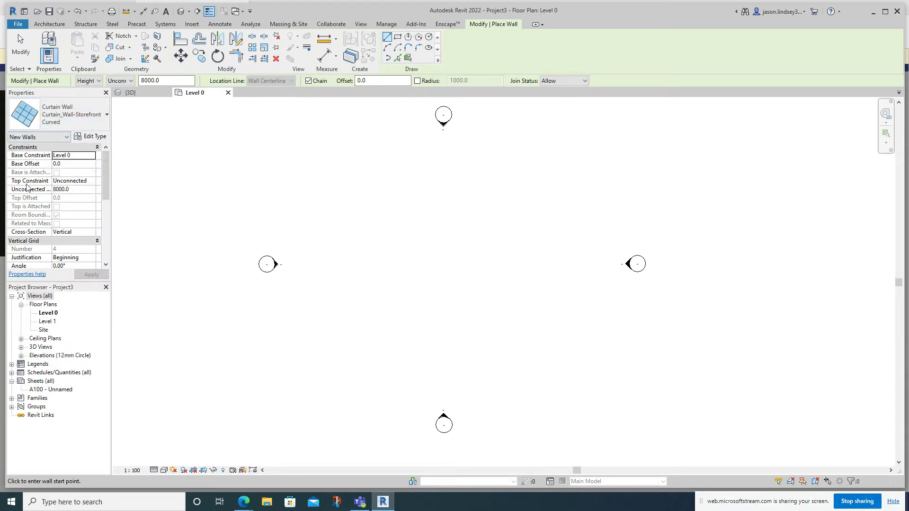
left_click(90, 184)
left_click(91, 181)
left_click(88, 204)
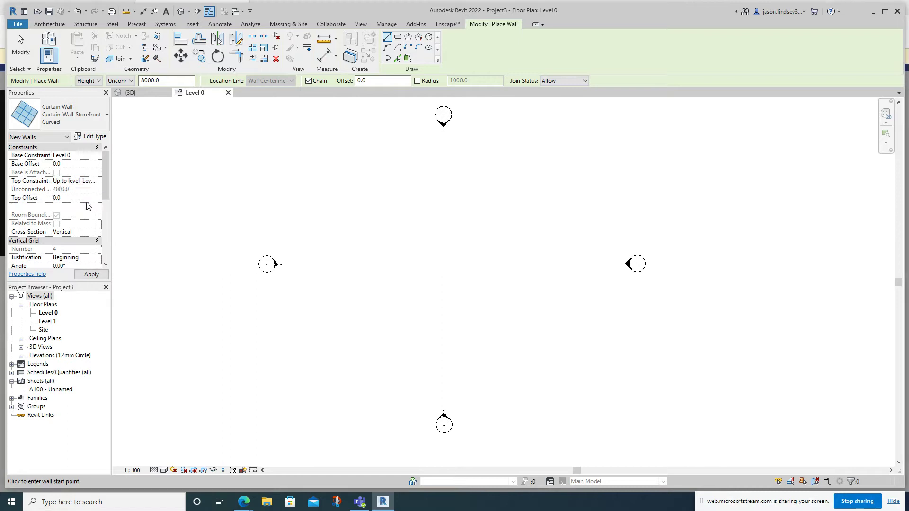
left_click(95, 274)
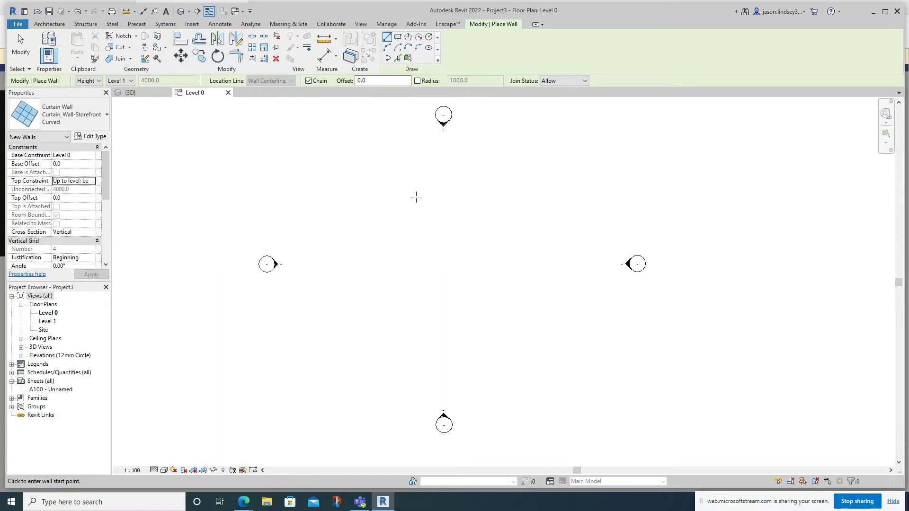
Draw a semicircular curtain wall of about 6050 mm radius between the elevation markers, with the arc bulging towards the south.
left_click(387, 49)
left_click(359, 231)
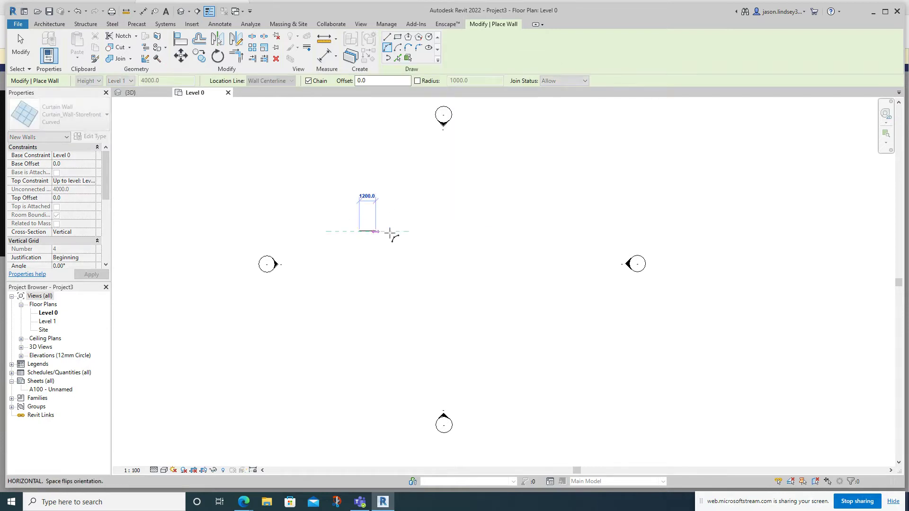
left_click(535, 232)
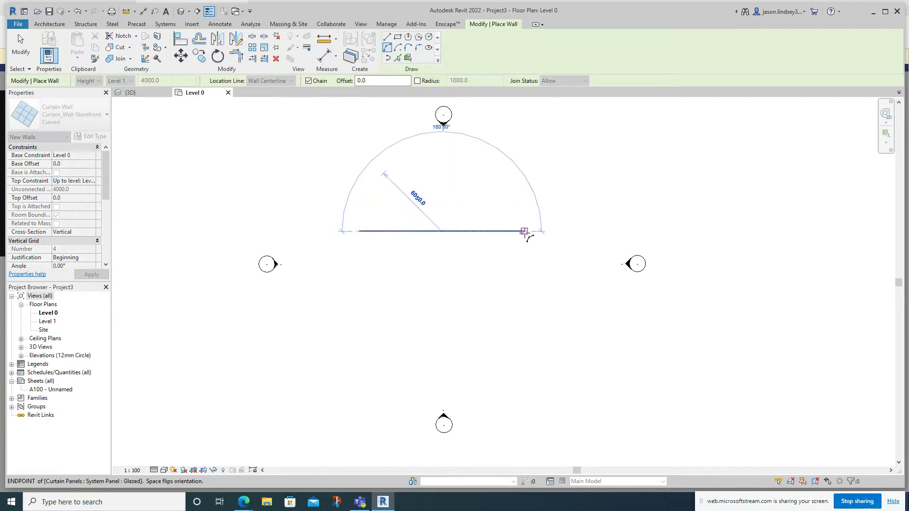
left_click(435, 311)
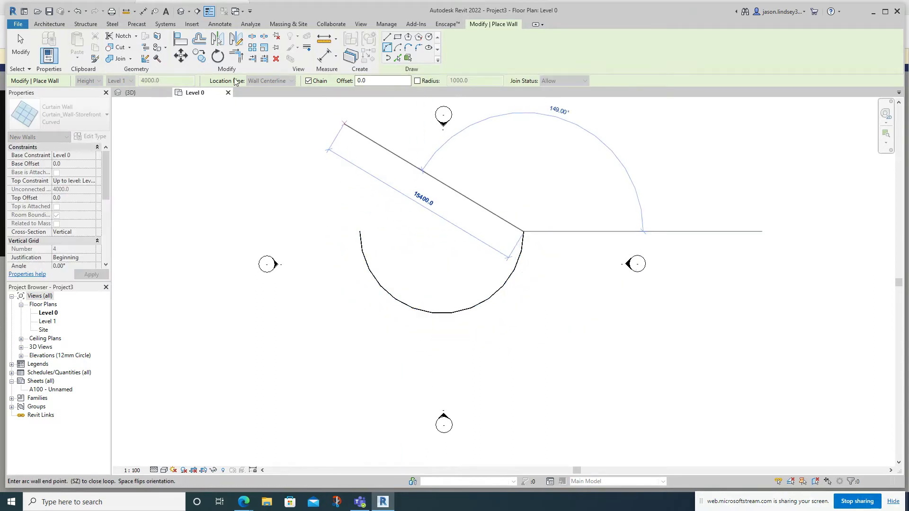
left_click(19, 38)
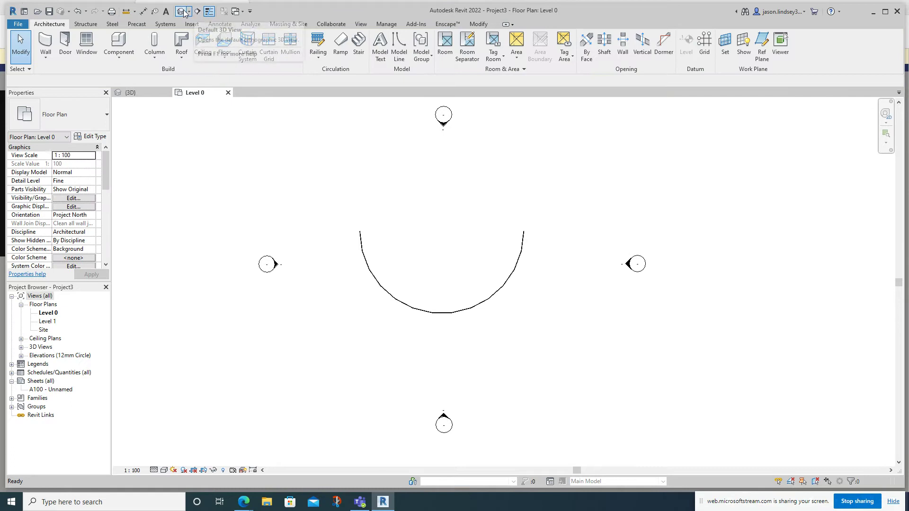
Open the default 3D view of the curved curtain wall and hide the Levels annotation category in it.
left_click(182, 11)
middle_click_drag(306, 200, 517, 216, "shift")
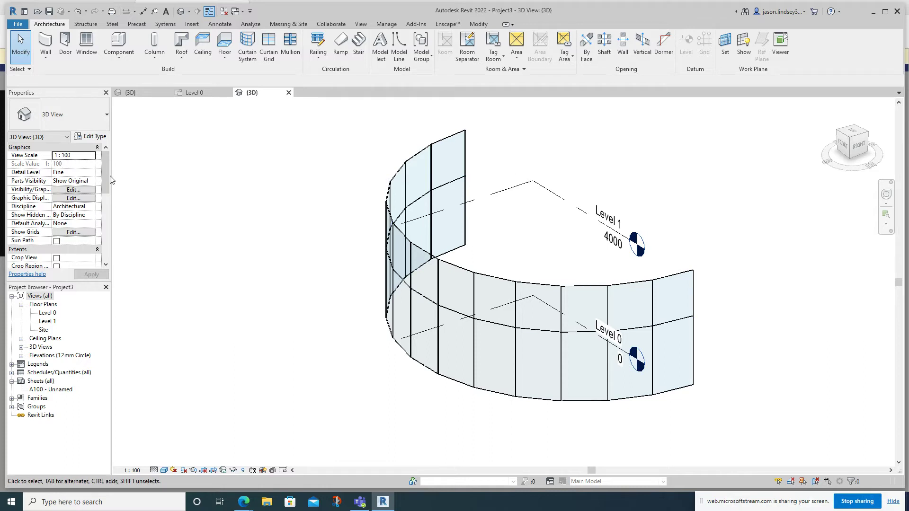
left_click(73, 190)
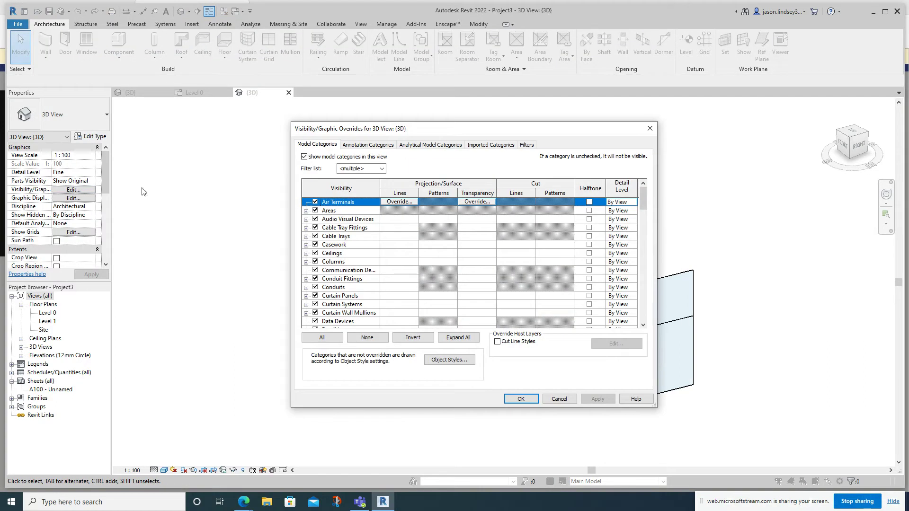
left_click(368, 147)
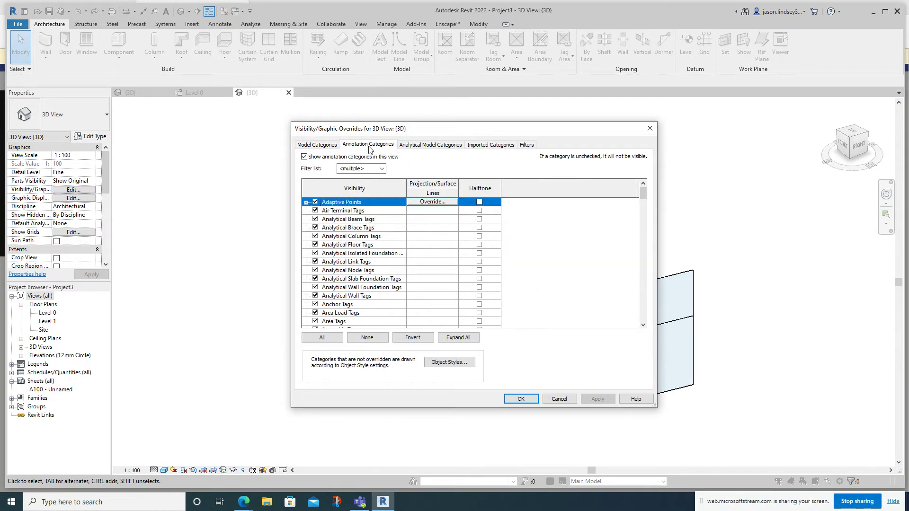
key("l")
scroll(358, 208, "down", 1)
left_click(314, 304)
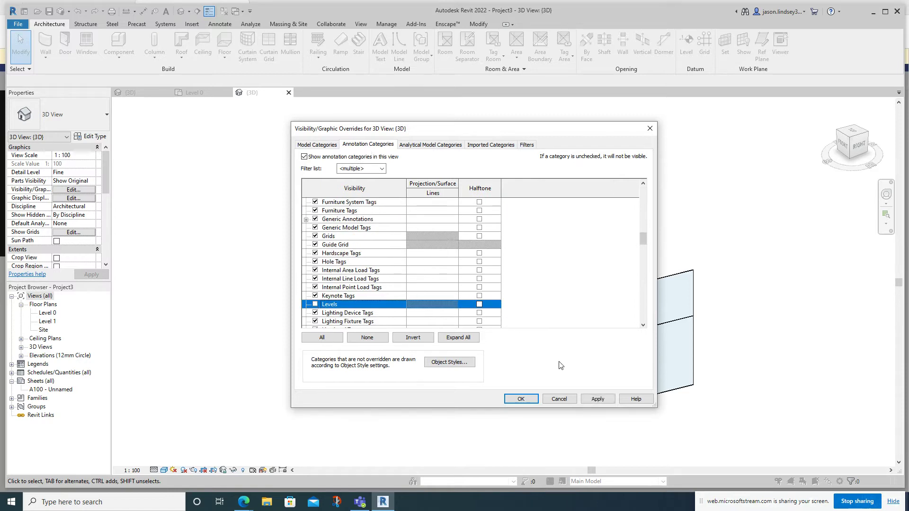
left_click(599, 399)
left_click(521, 399)
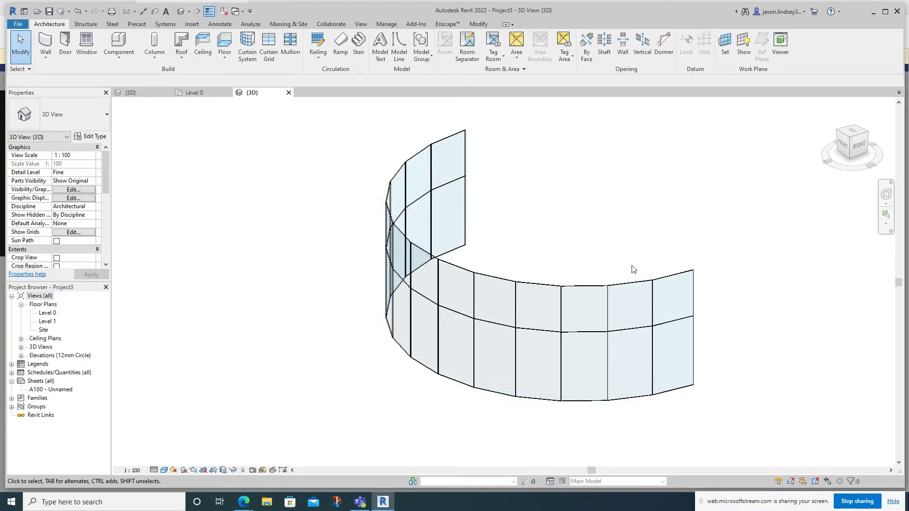
middle_click_drag(609, 193, 462, 222, "shift")
Return to the Level 0 floor plan and start a new wall of type Wall-Int_12P-100Blk-12P.
left_click(198, 93)
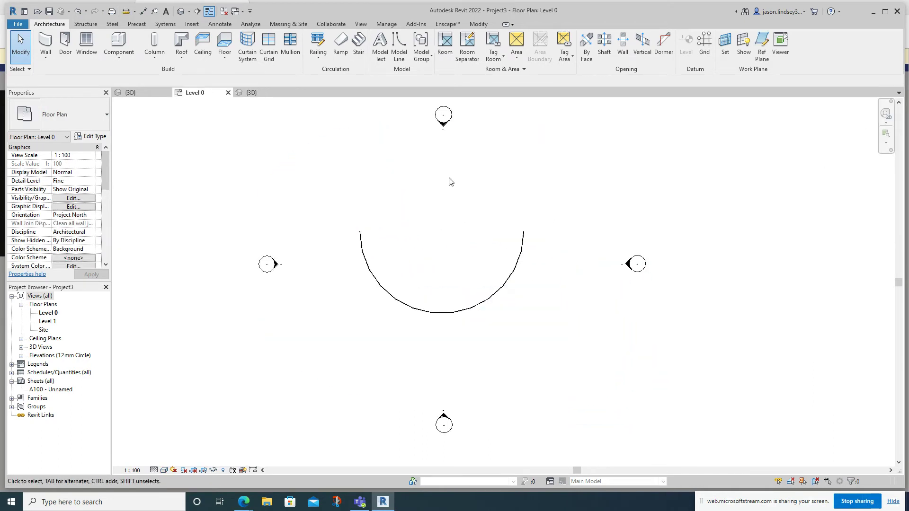
left_click(46, 42)
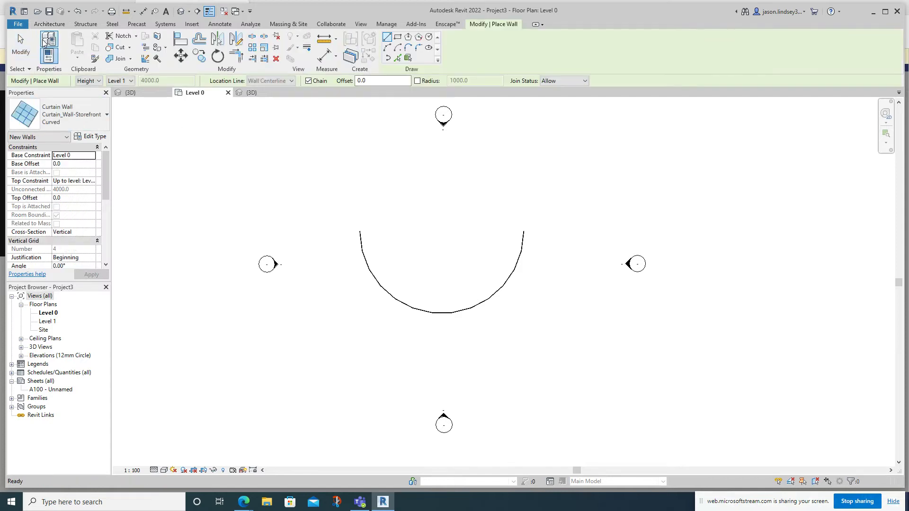
left_click(62, 113)
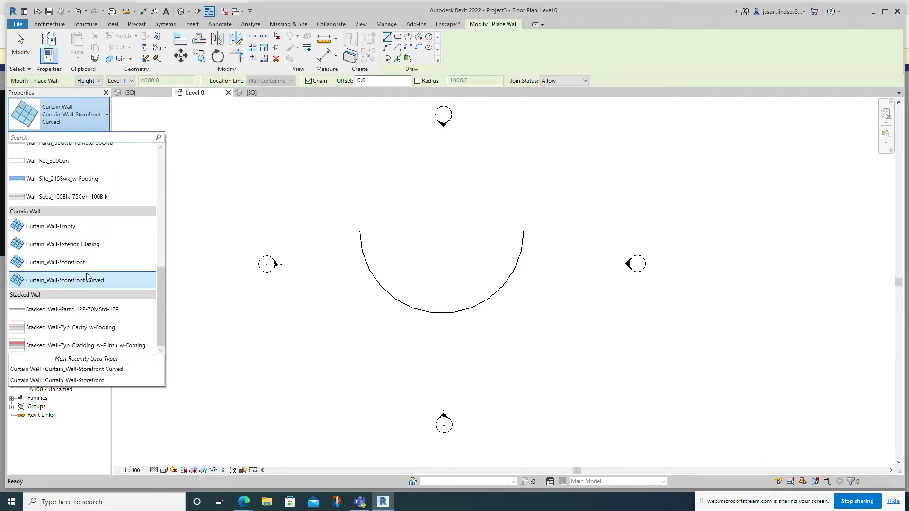
scroll(53, 263, "up", 3)
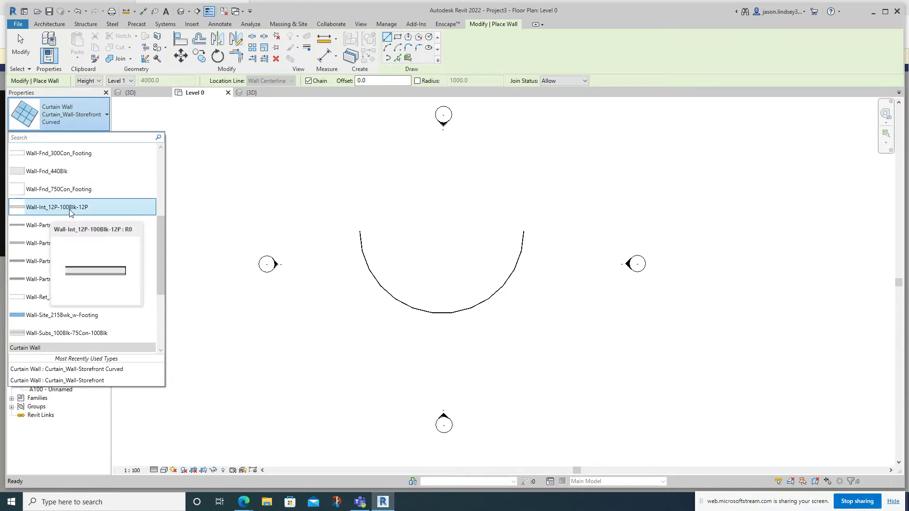
left_click(88, 211)
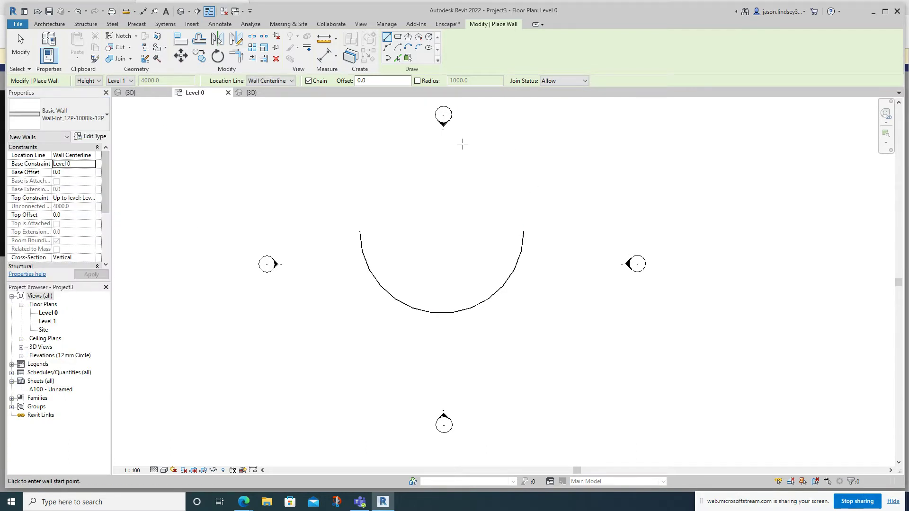
Draw two parallel horizontal walls about 3400 mm long and about 1550 mm apart, north of the arc's east end.
left_click(503, 154)
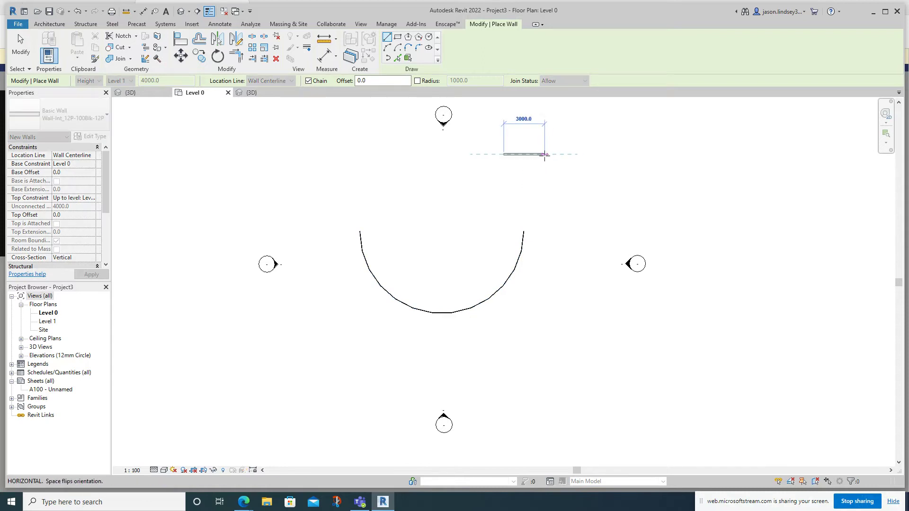
left_click(550, 154)
key("Escape")
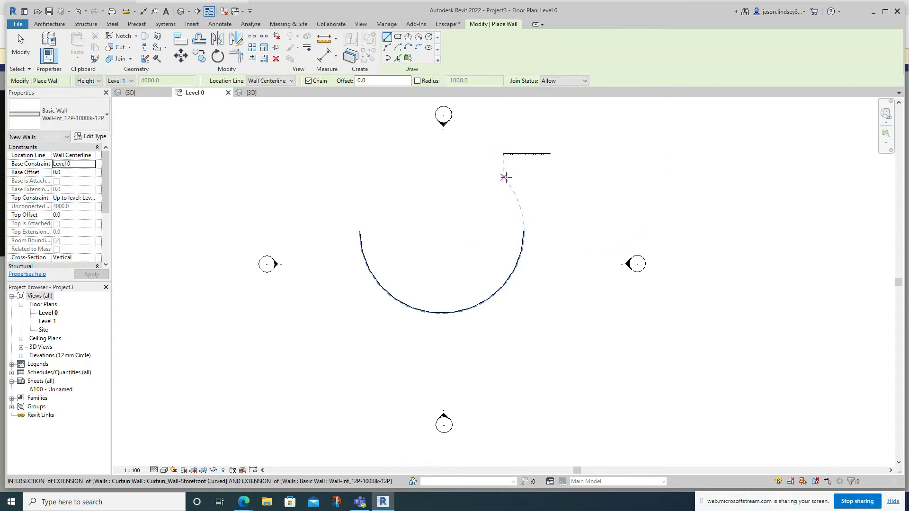
left_click(503, 176)
left_click(550, 177)
key("Escape")
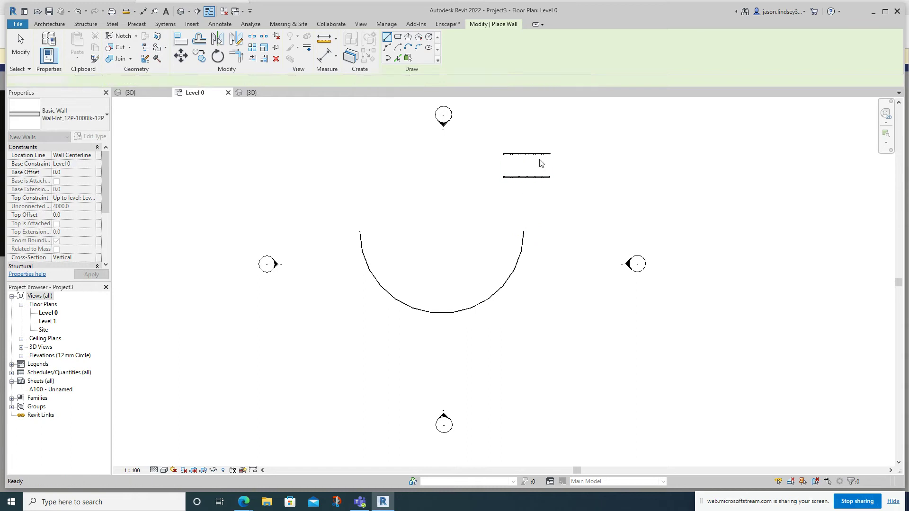
key("Escape")
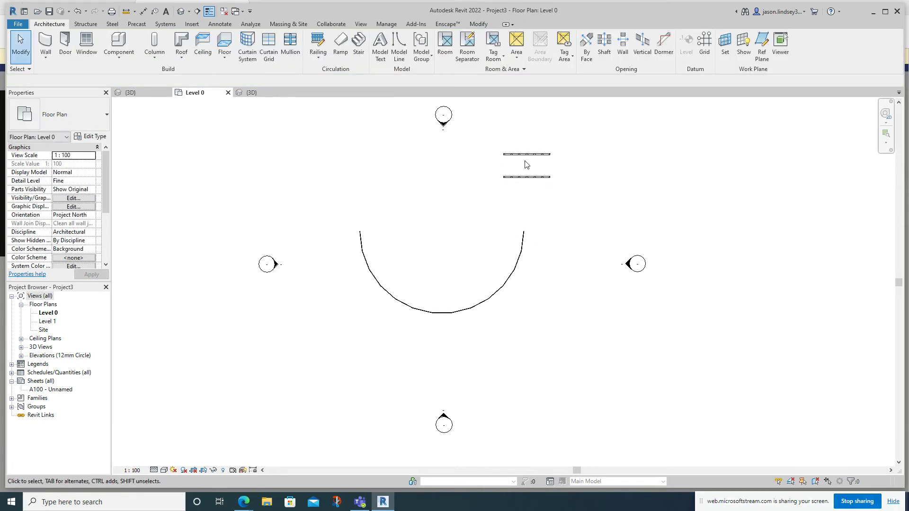
Duplicate the type of the southern of the two straight block walls as a new wall type named Glass 24mm.
left_click(525, 177)
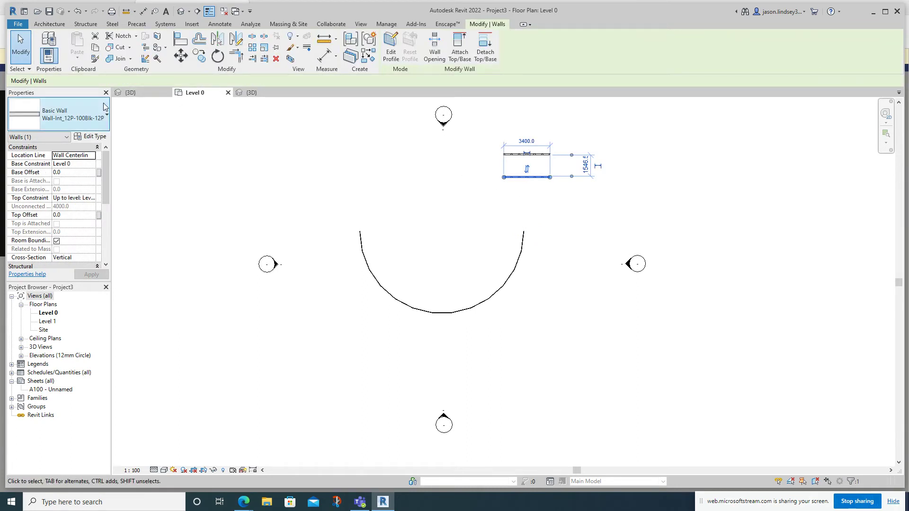
left_click(89, 136)
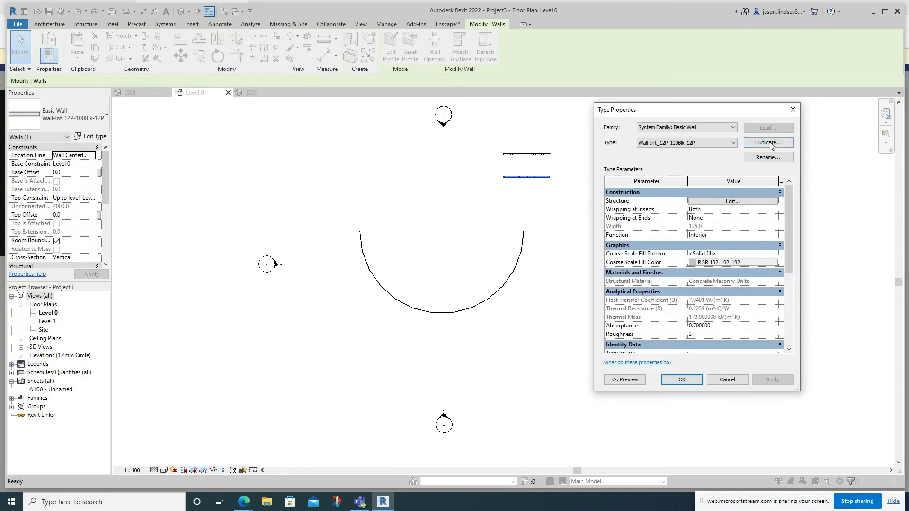
left_click(775, 145)
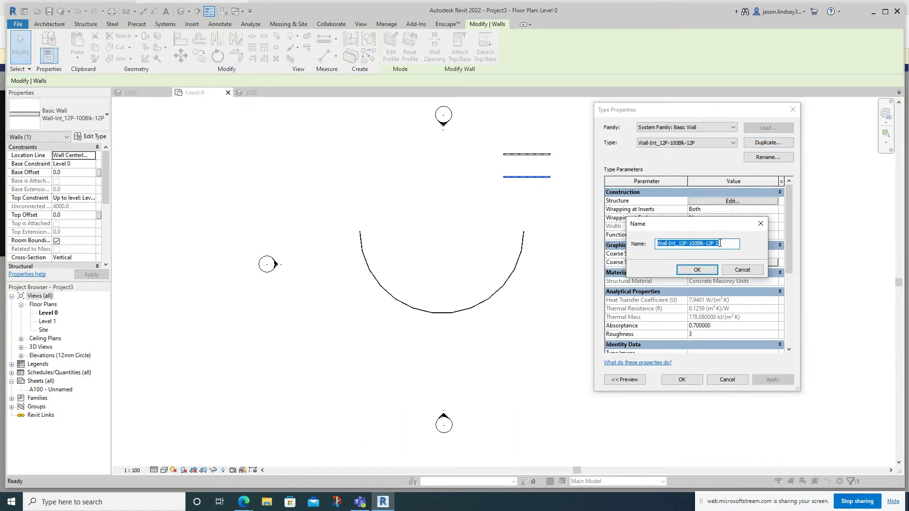
type("Glass 24mm")
left_click(697, 270)
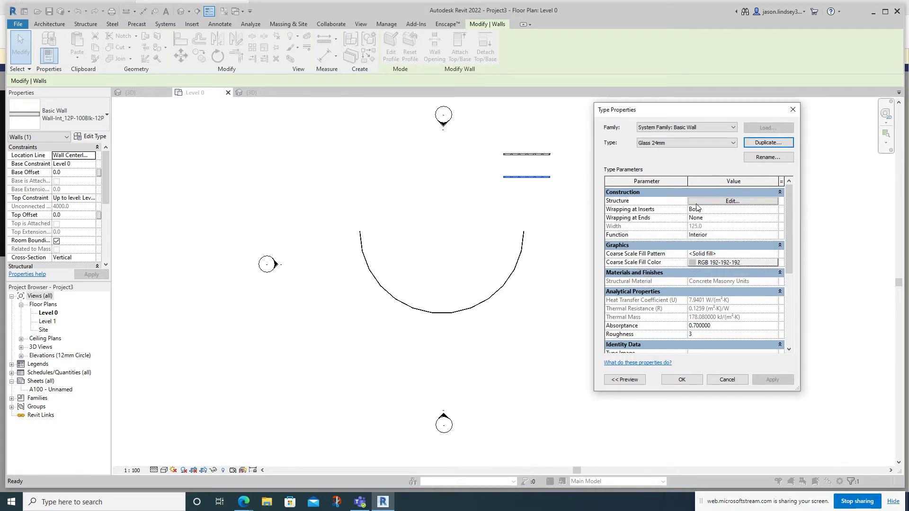
Edit the structure of the Glass 24mm wall type and delete both plaster finish layers.
left_click(697, 203)
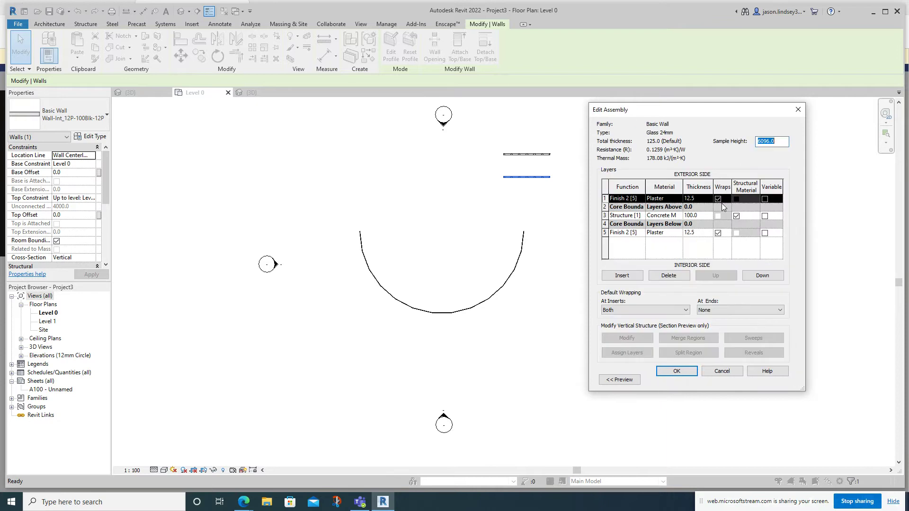
left_click(671, 275)
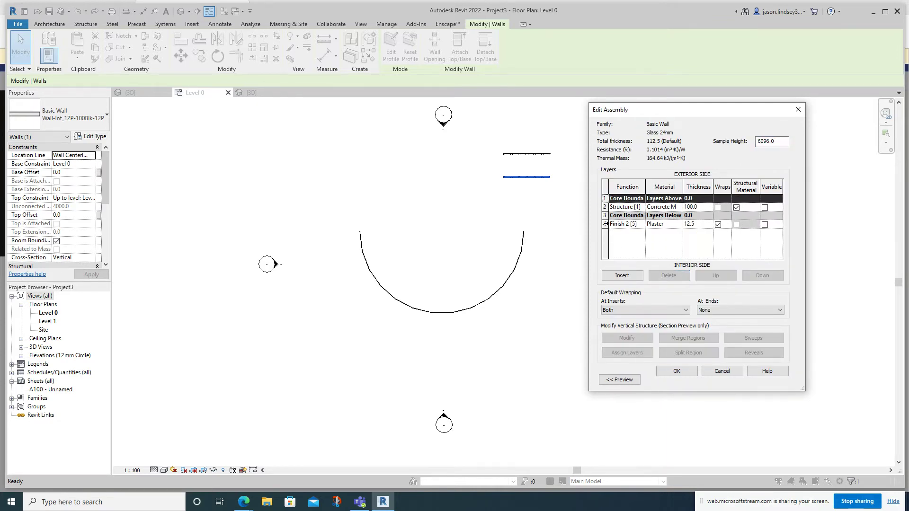
left_click(606, 223)
left_click(668, 275)
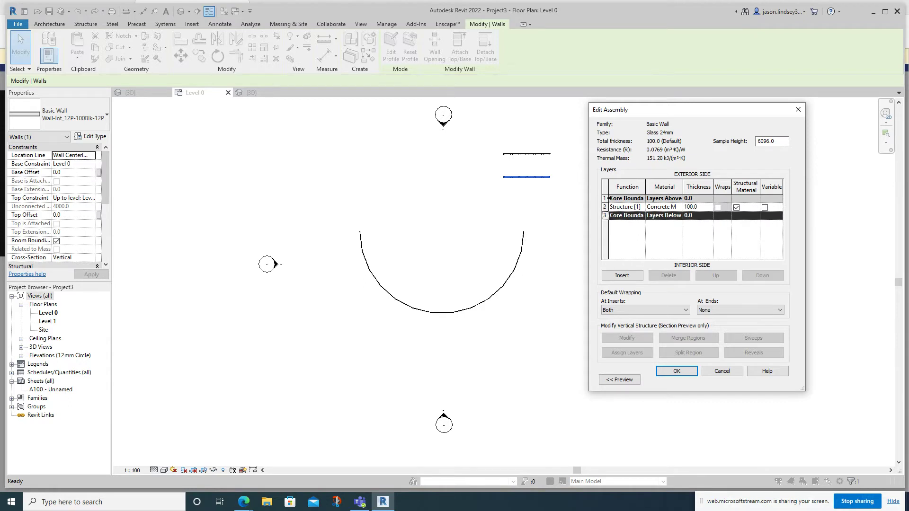
Set the remaining structure layer to the Glass material with a thickness of 24 mm and apply the type.
left_click(676, 210)
left_click(678, 207)
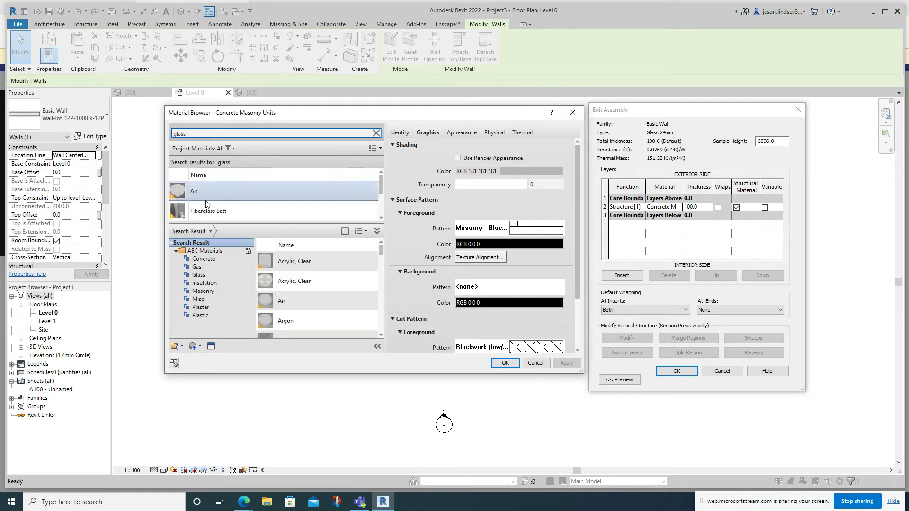
left_click(211, 192)
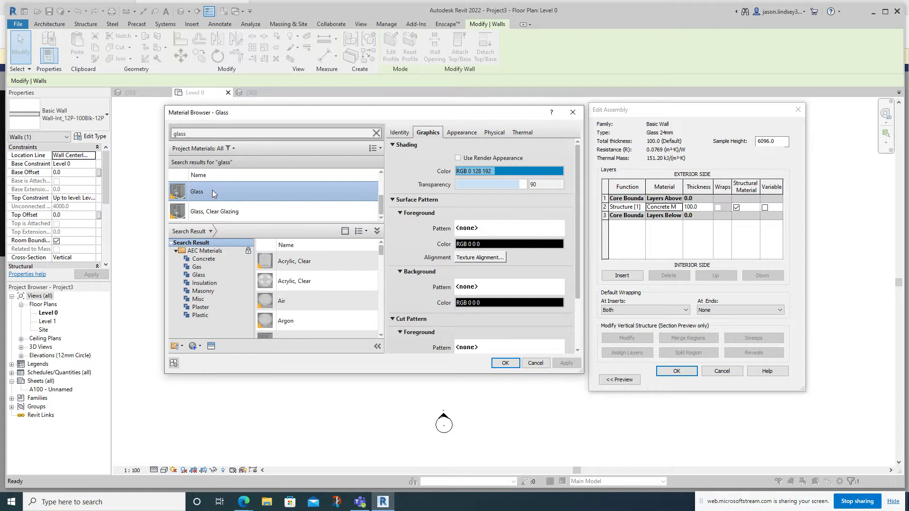
key("Return")
left_click(698, 208)
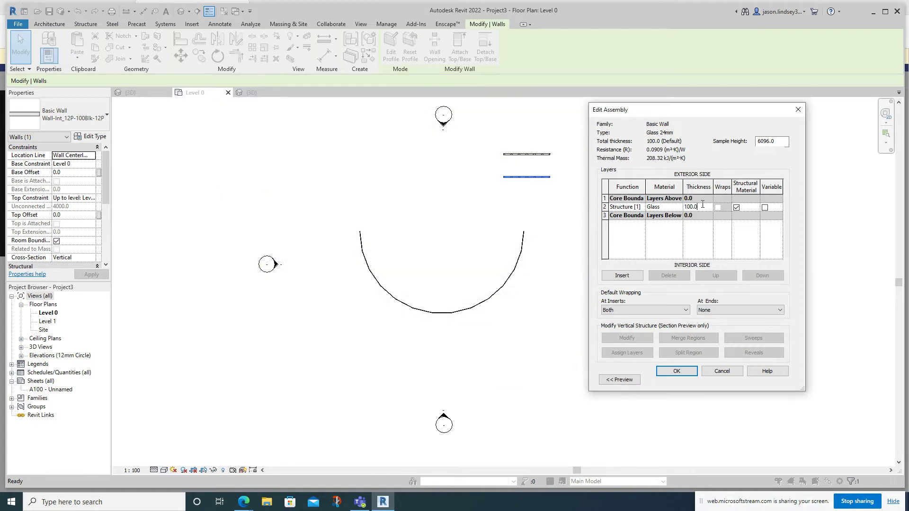
type("24")
left_click(680, 373)
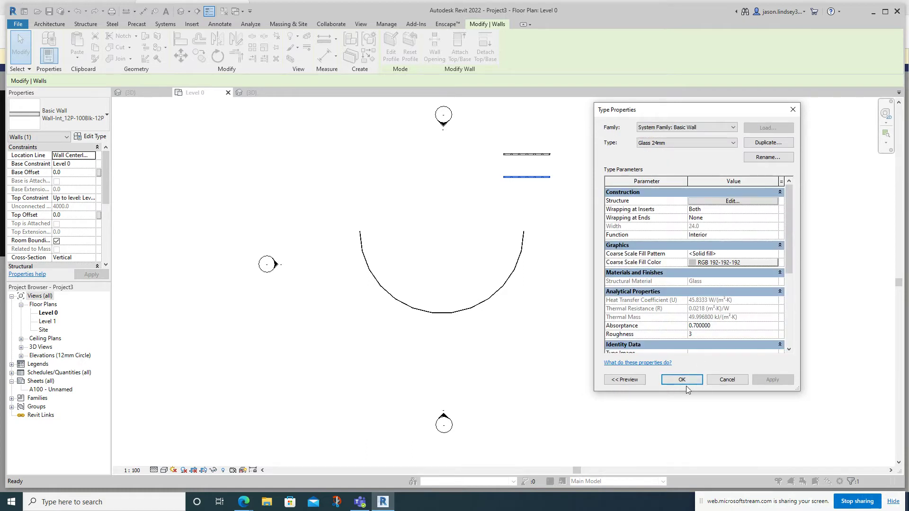
left_click(681, 380)
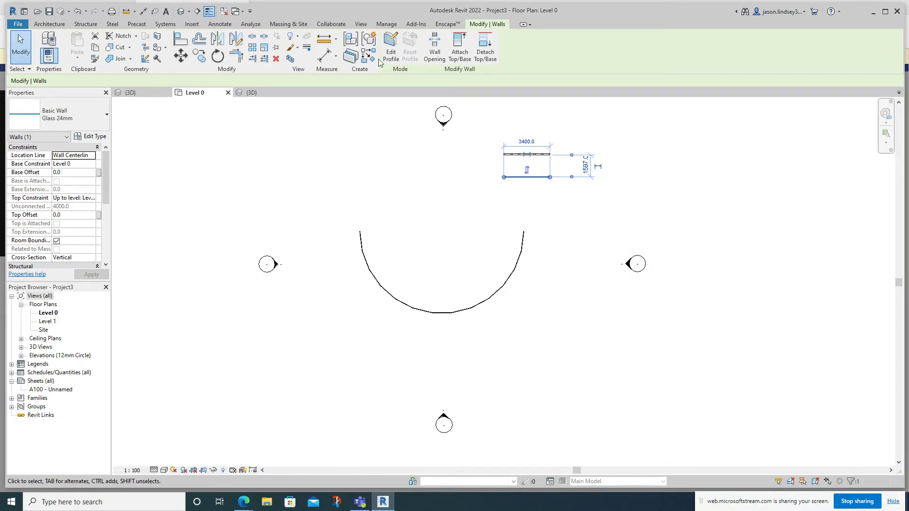
In the 3D view, duplicate the type of the remaining straight block wall as a new type named Aluminium.
left_click(257, 94)
left_click(635, 228)
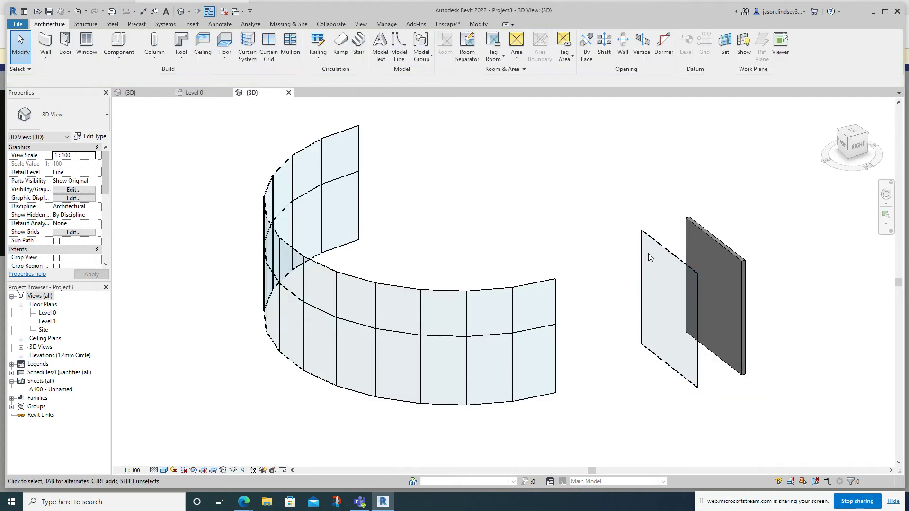
left_click(702, 233)
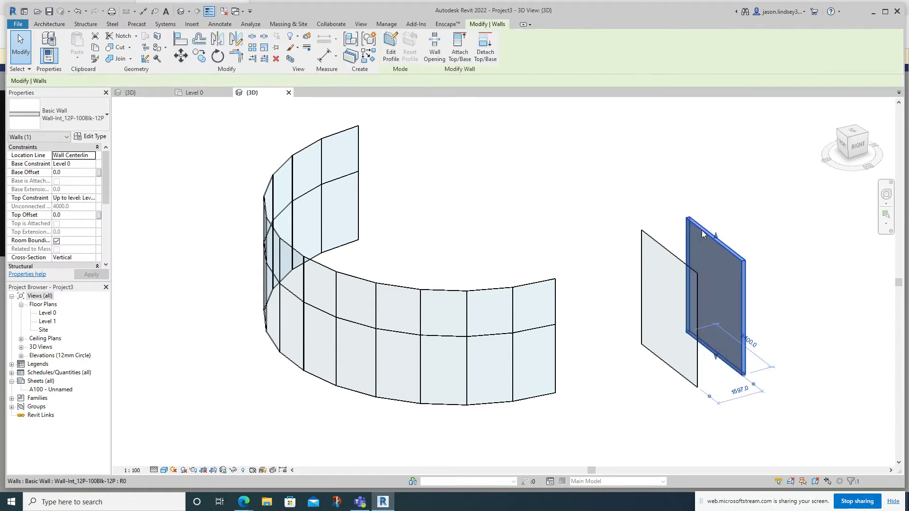
left_click(99, 137)
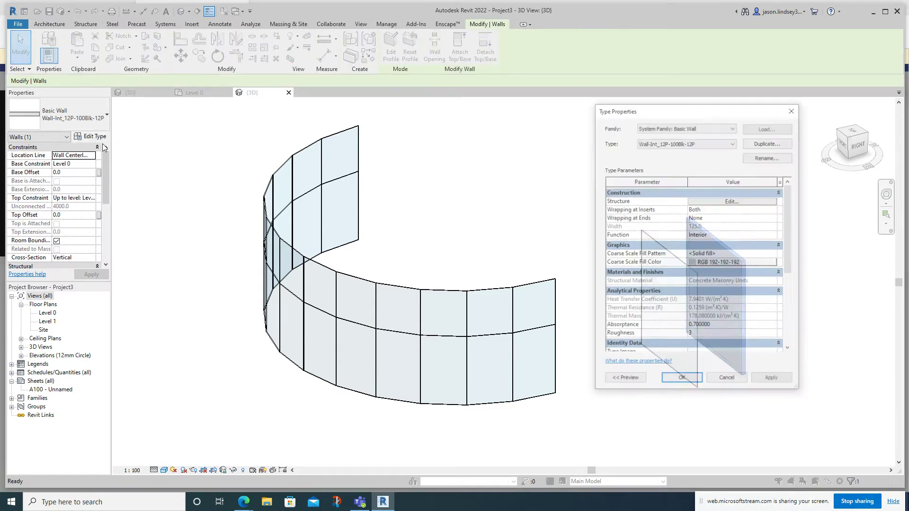
left_click(776, 144)
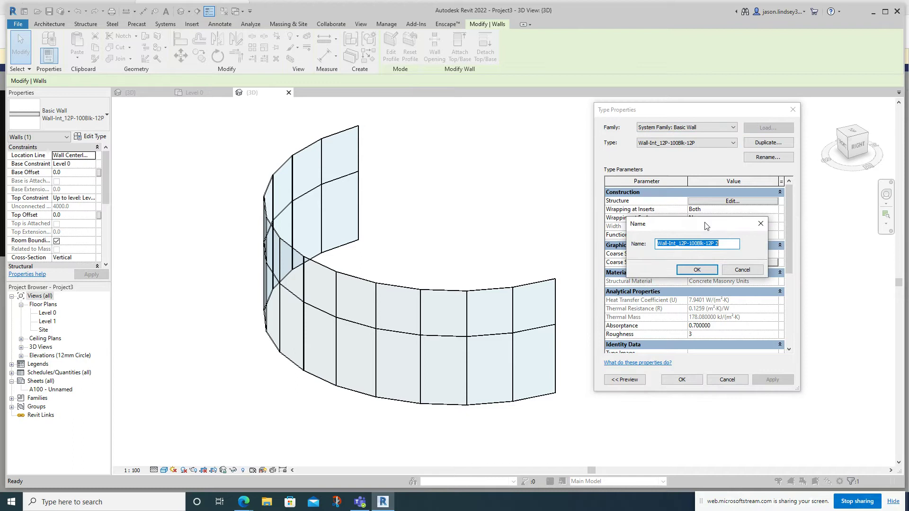
type("Aluminium")
key("Return")
Edit the structure of the Aluminium wall type and delete its two plaster finish layers.
left_click(722, 202)
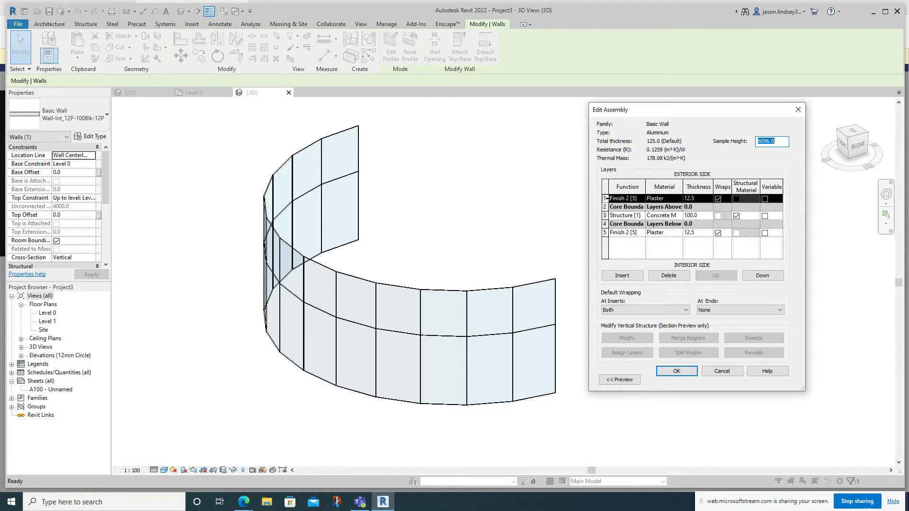
left_click(668, 275)
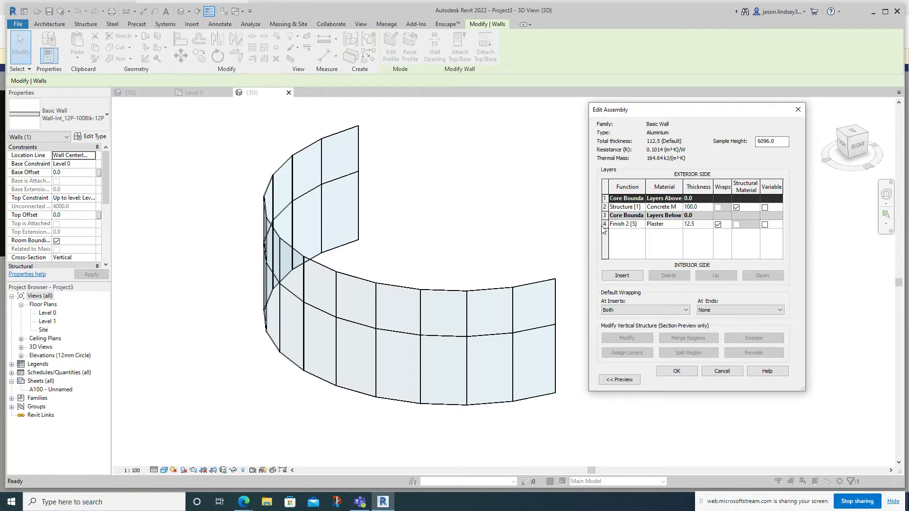
left_click(604, 224)
left_click(668, 275)
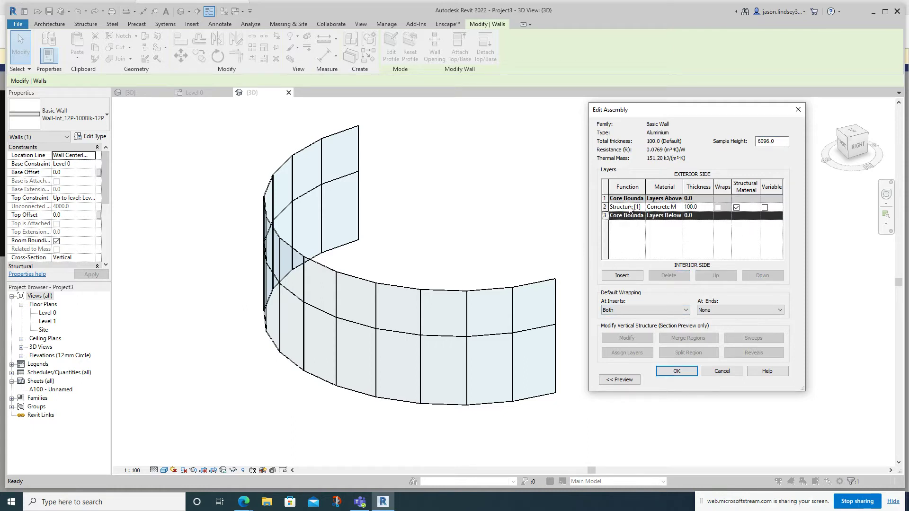
Set the Aluminium type's structure layer to the Aluminium material with a thickness of 150 mm and apply the type.
left_click(663, 207)
left_click(679, 207)
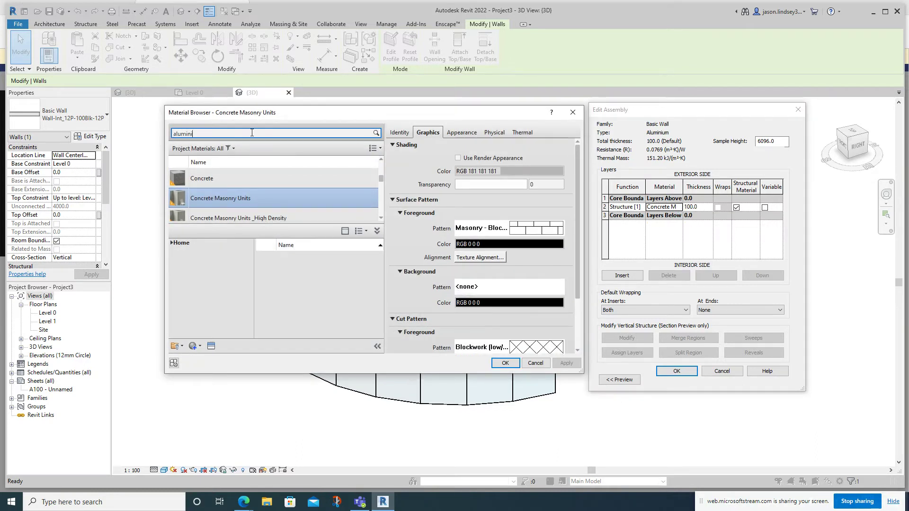
double_click(206, 192)
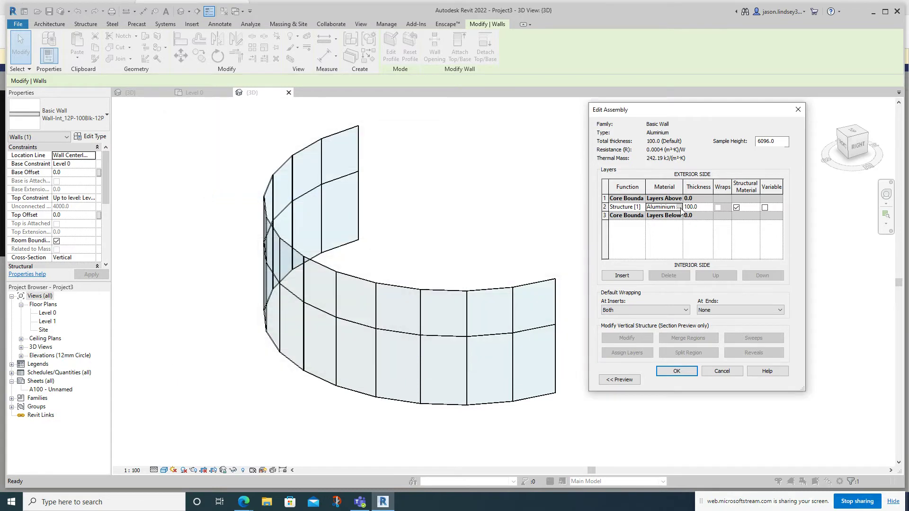
double_click(695, 208)
type("150")
key("Tab")
left_click(687, 373)
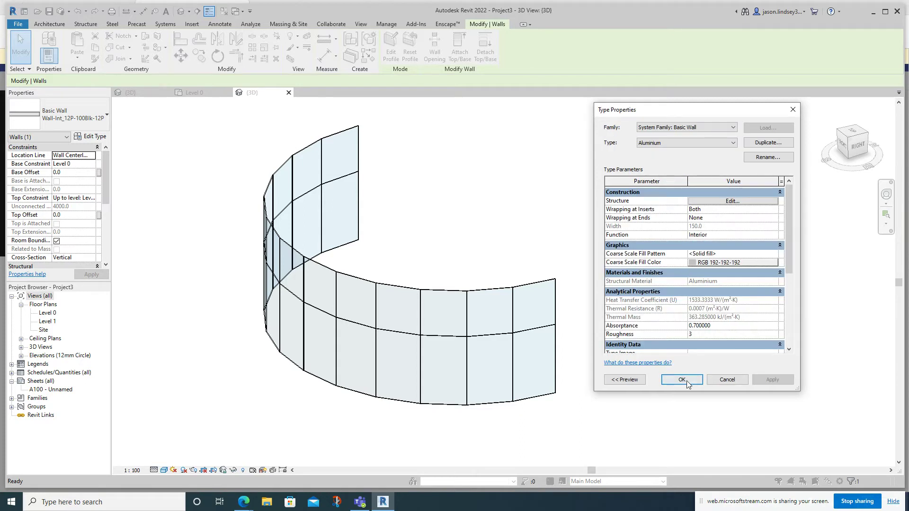
left_click(681, 379)
left_click(662, 214)
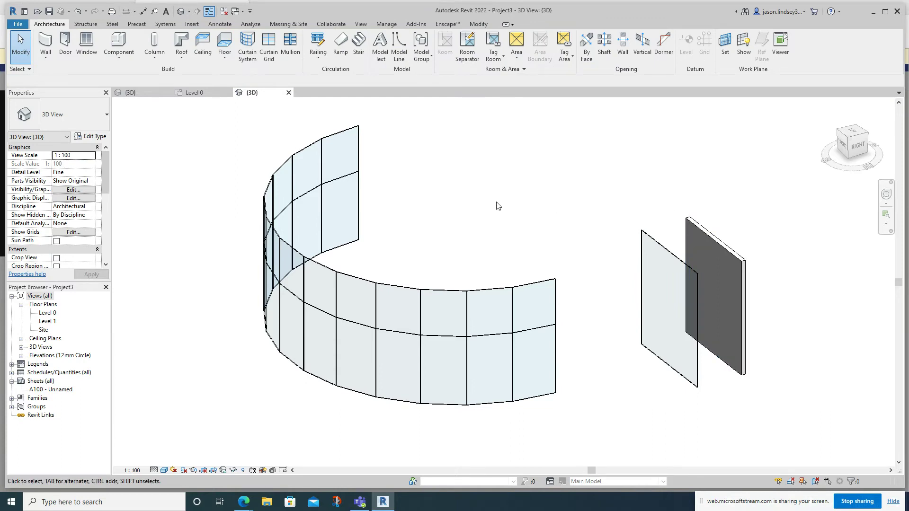
Set the curtain panel of the curved curtain wall's type to Basic Wall : Glass 24mm.
left_click(556, 279)
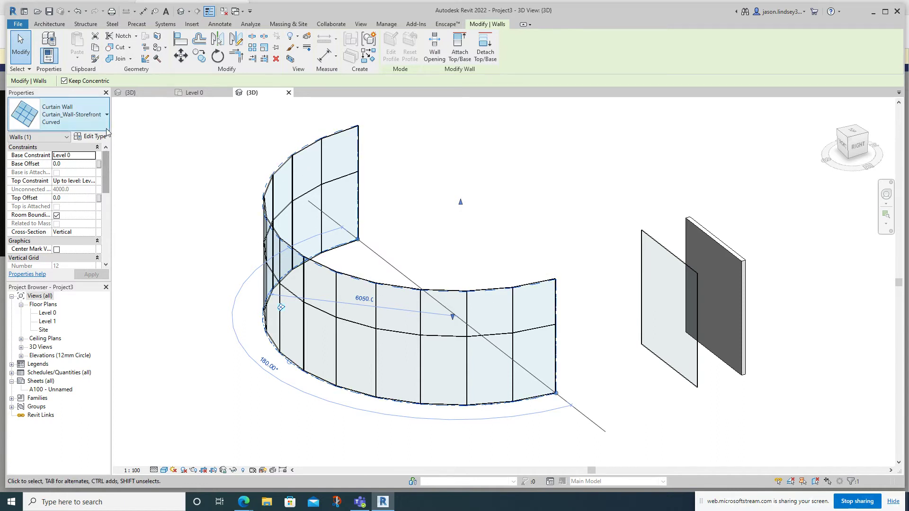
left_click(93, 137)
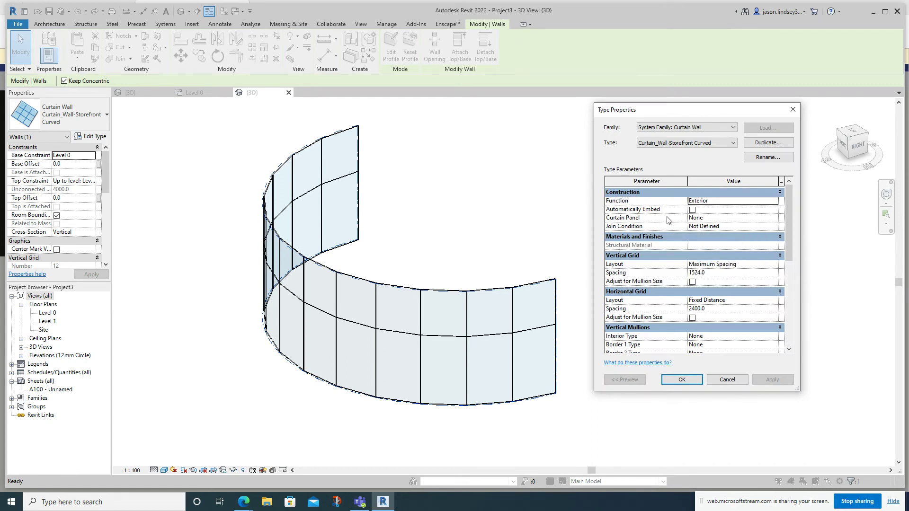
left_click(776, 220)
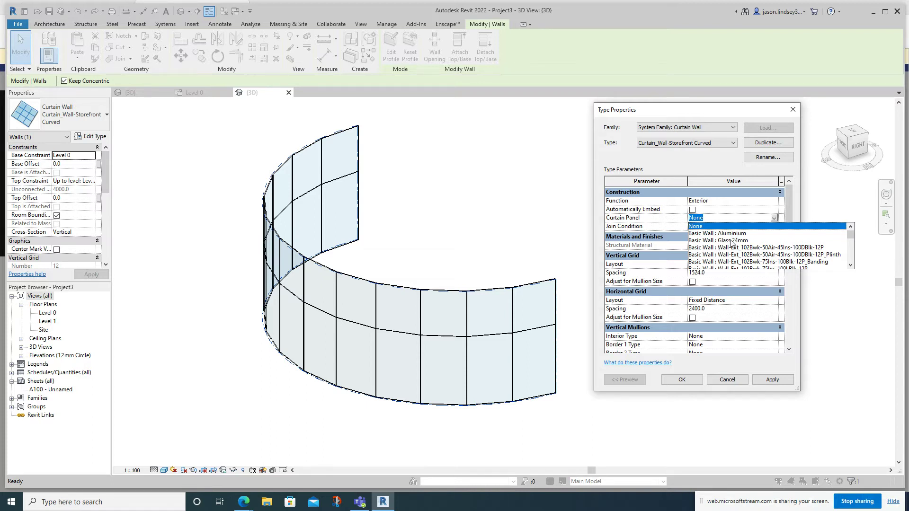
left_click(730, 240)
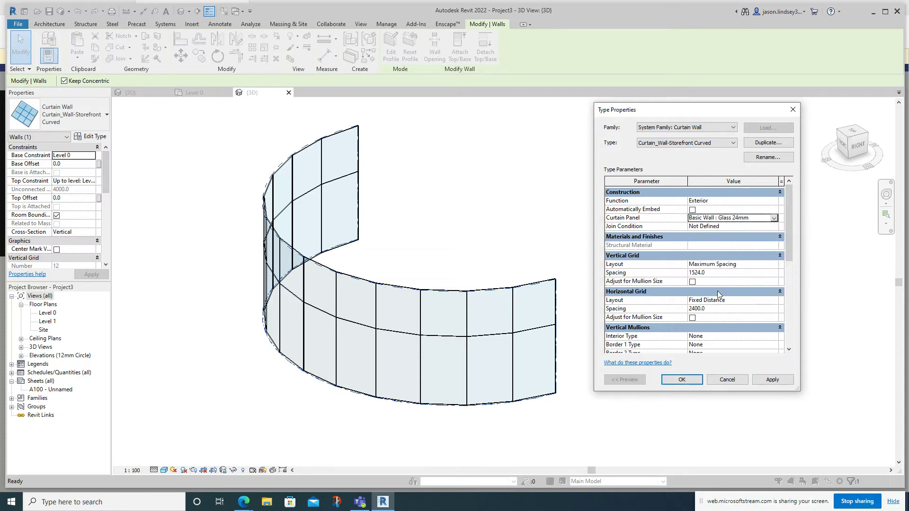
left_click(766, 380)
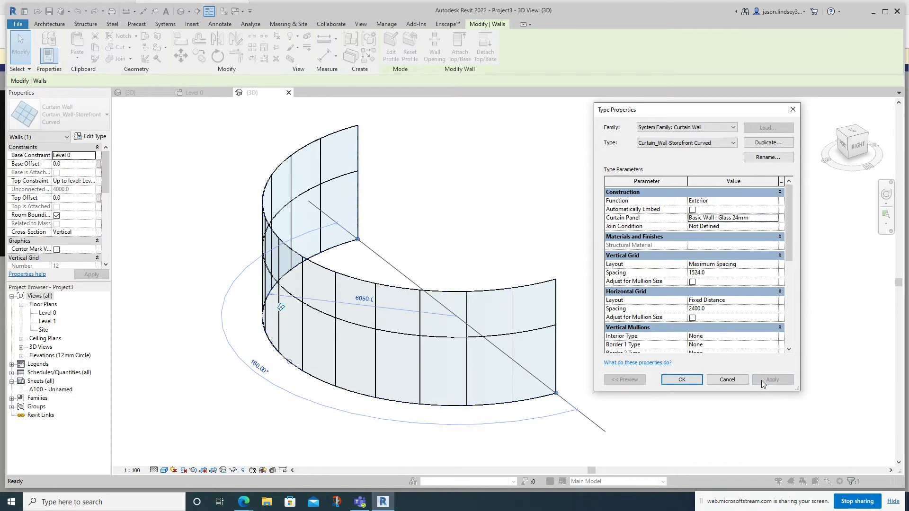
left_click(681, 380)
left_click(544, 235)
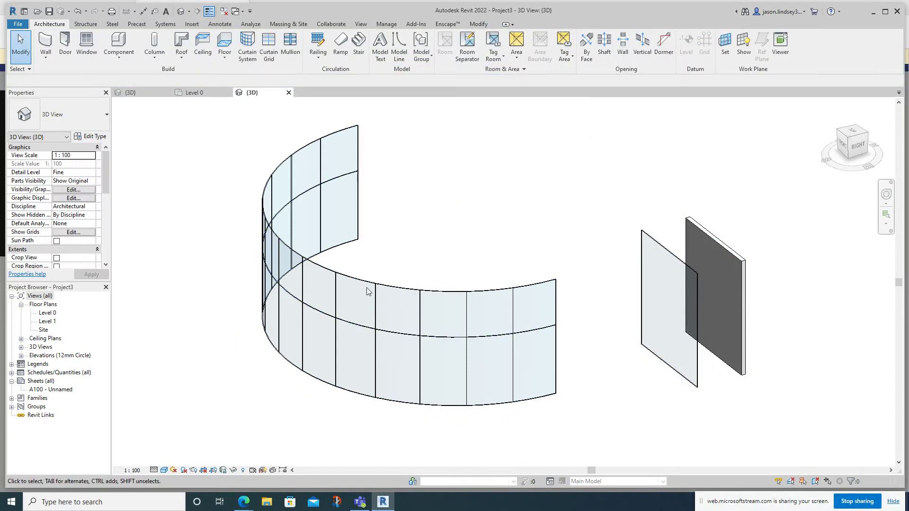
Examine the curved curtain wall's panels and grid lines in the 3D view.
scroll(492, 321, "up", 2)
middle_click_drag(507, 233, 570, 162)
middle_click_drag(515, 160, 498, 191)
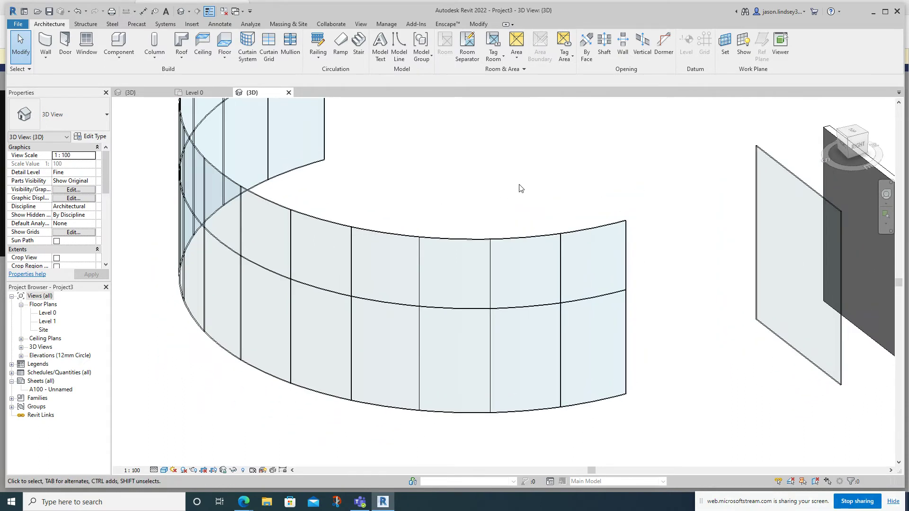
left_click(624, 216)
left_click(627, 204)
scroll(620, 203, "down", 4)
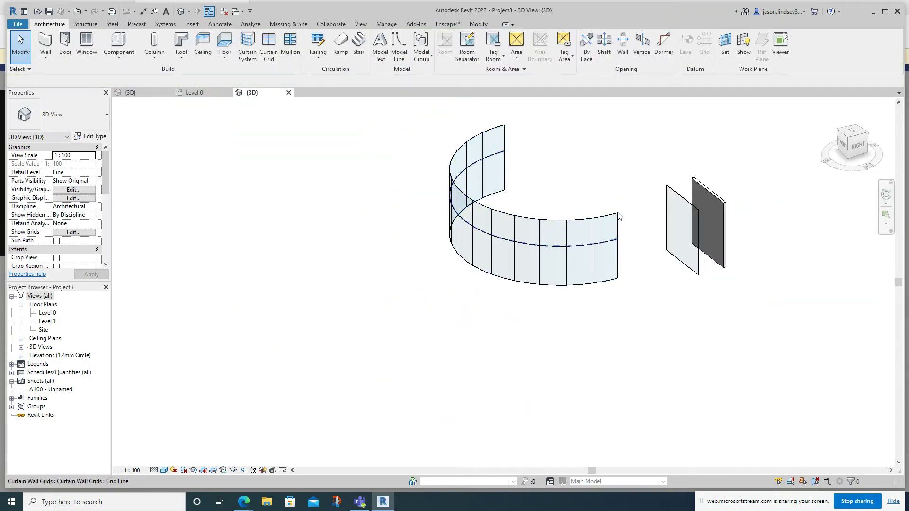
left_click(614, 240)
left_click(615, 208)
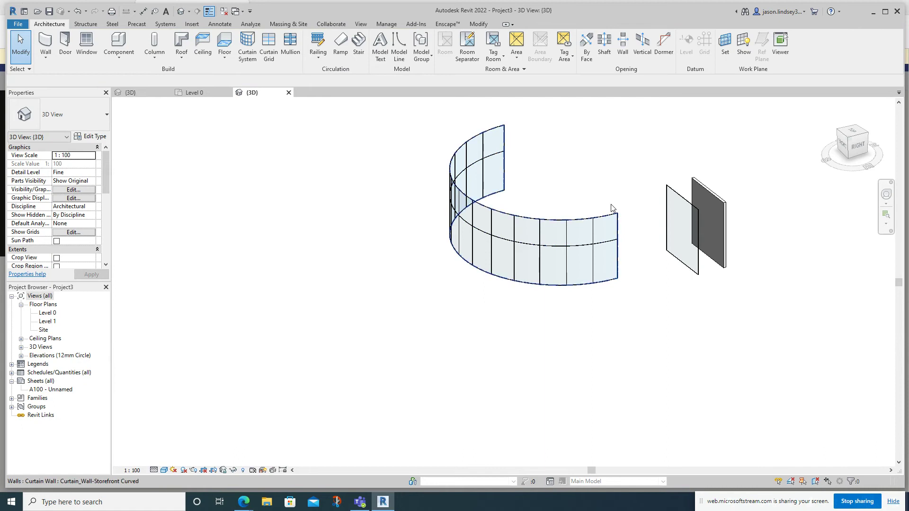
Set the vertical interior mullions of the Curtain_Wall-Storefront Curved type to Rectangular Mullion : 50x150mm.
left_click(618, 213)
left_click(557, 207)
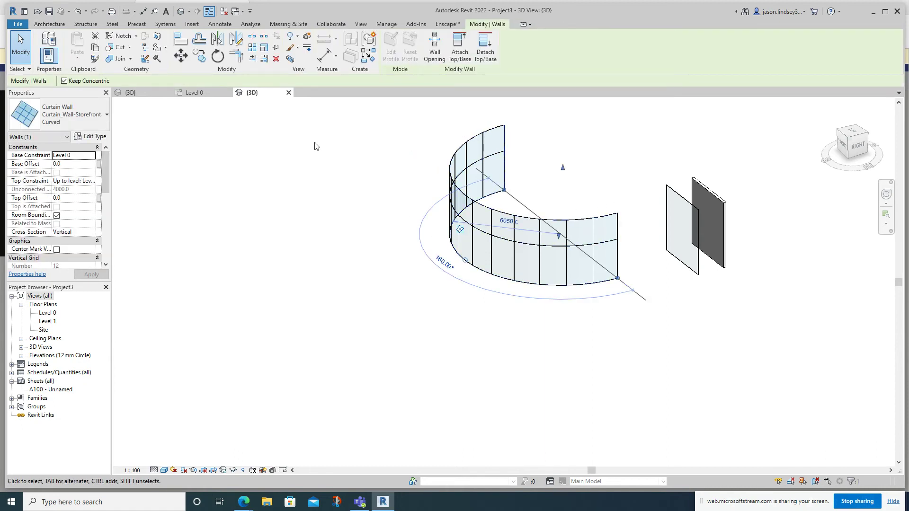
scroll(546, 203, "up", 3)
scroll(547, 189, "up", 2)
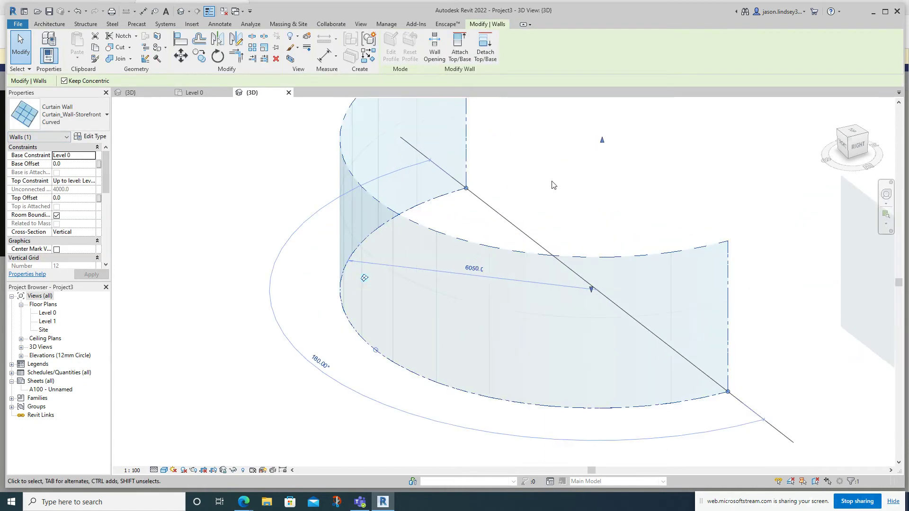
left_click(93, 137)
scroll(663, 258, "down", 5)
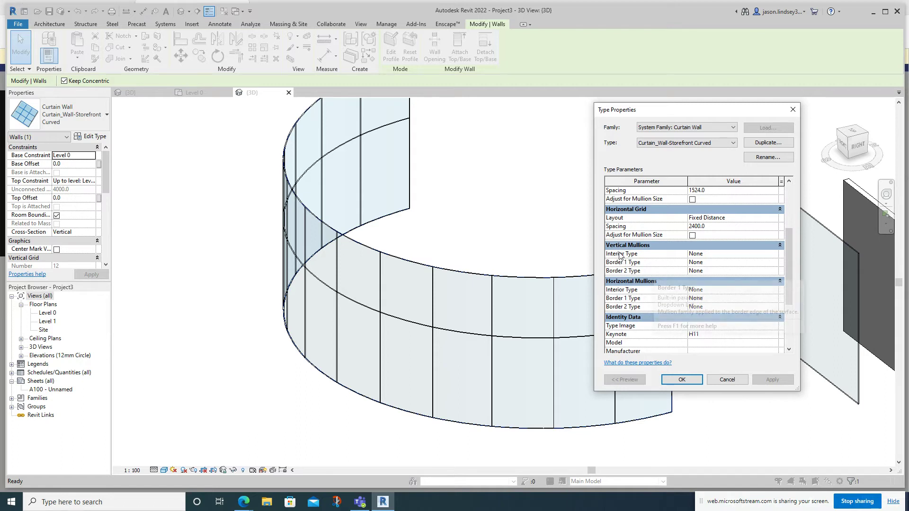
left_click(773, 254)
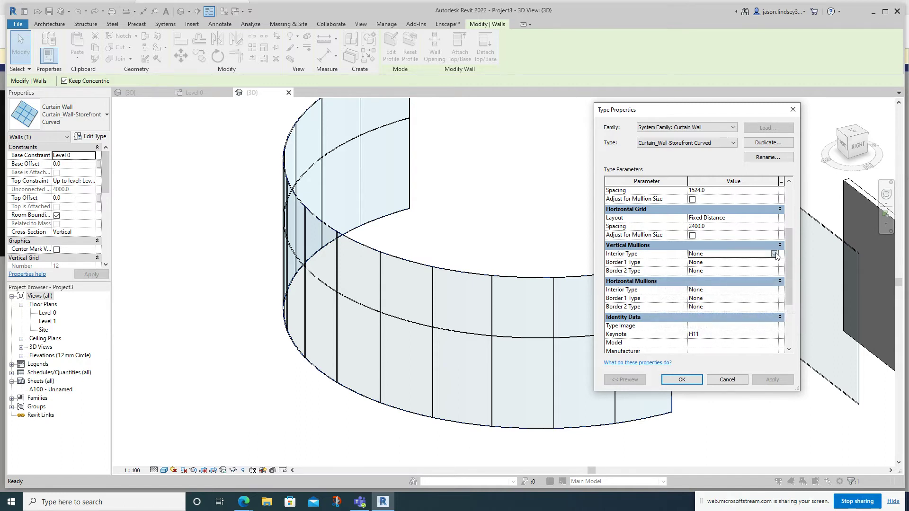
left_click(773, 254)
left_click(753, 290)
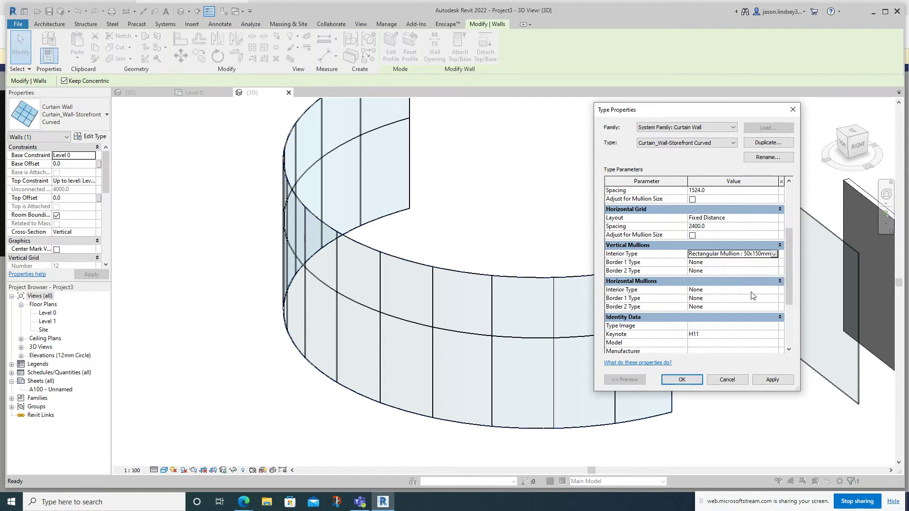
Set both vertical border mullions, Border 1 and Border 2, of the curtain wall type to Rectangular Mullion : 50x150mm.
left_click(774, 264)
left_click(773, 263)
scroll(770, 291, "down", 2)
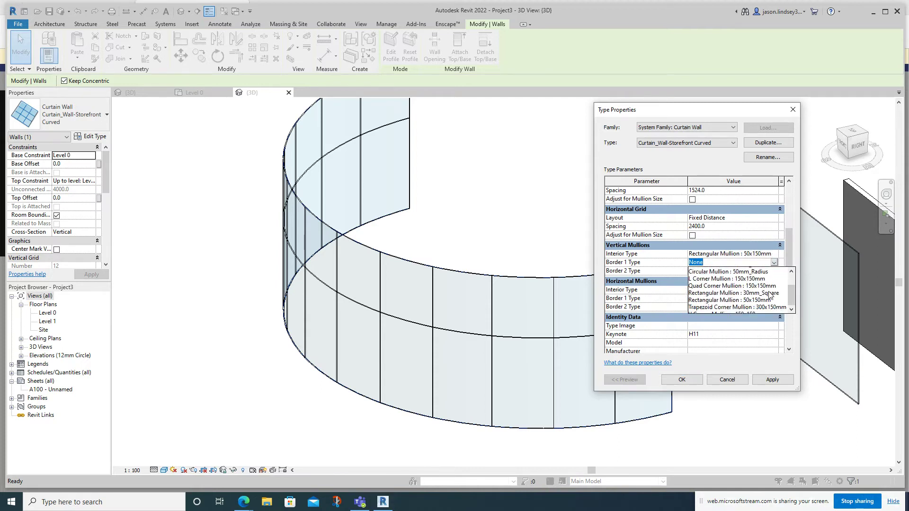
left_click(769, 292)
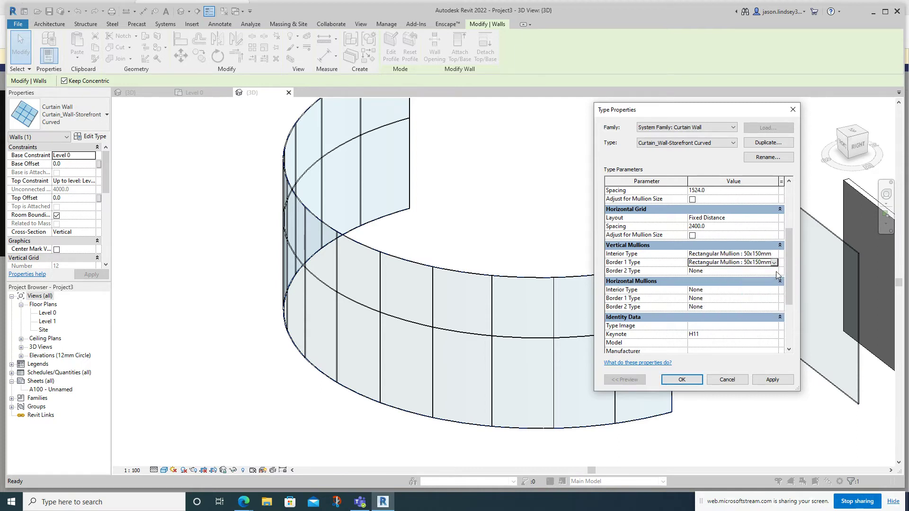
left_click(774, 271)
left_click(774, 271)
scroll(763, 307, "down", 2)
left_click(762, 304)
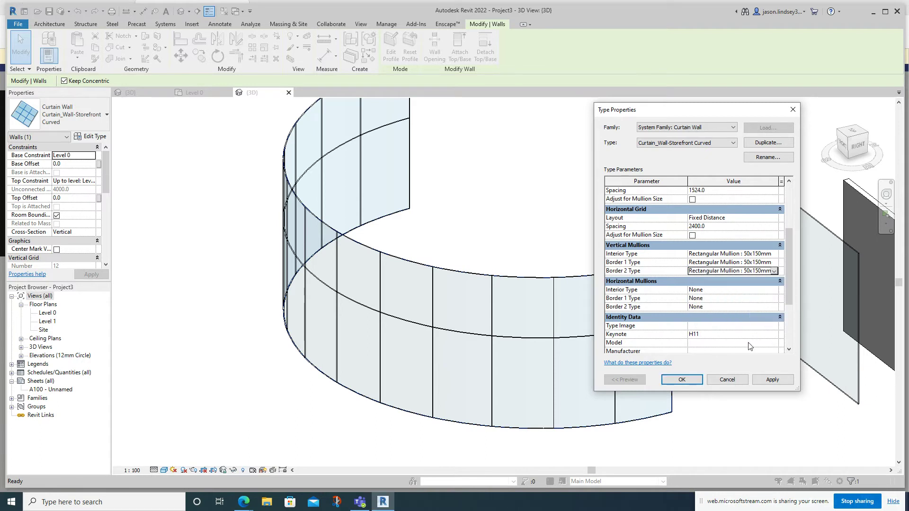
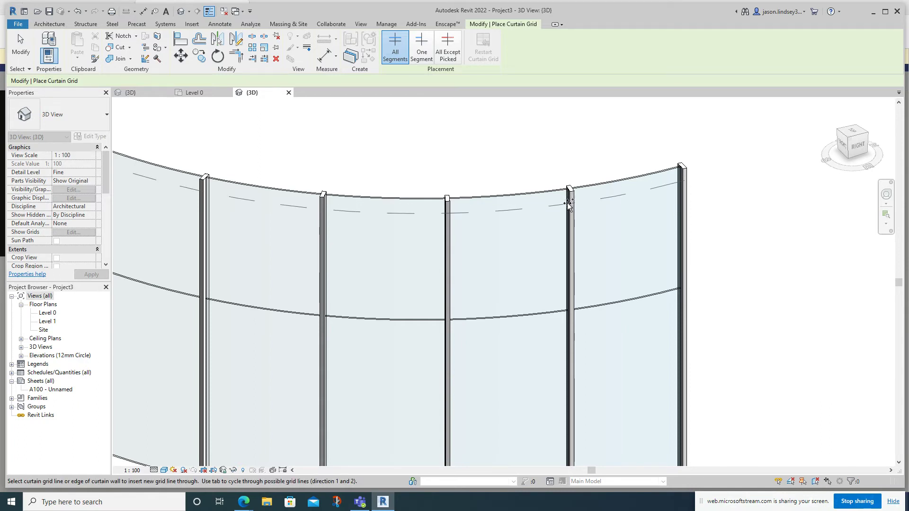
Set the distance between the new upper horizontal grid line and the curved wall's top edge to 50 mm.
middle_click_drag(411, 183, 618, 192)
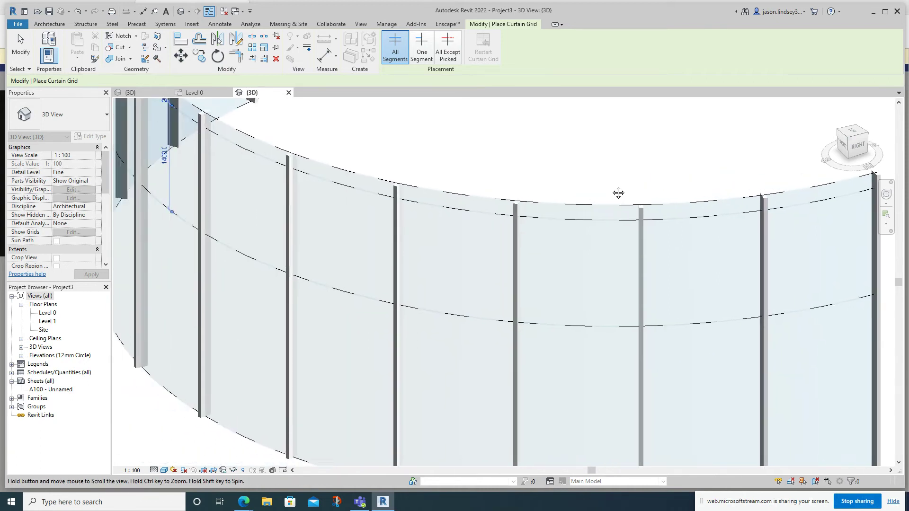
scroll(480, 173, "down", 3)
middle_click_drag(481, 173, 481, 201)
scroll(433, 247, "up", 2)
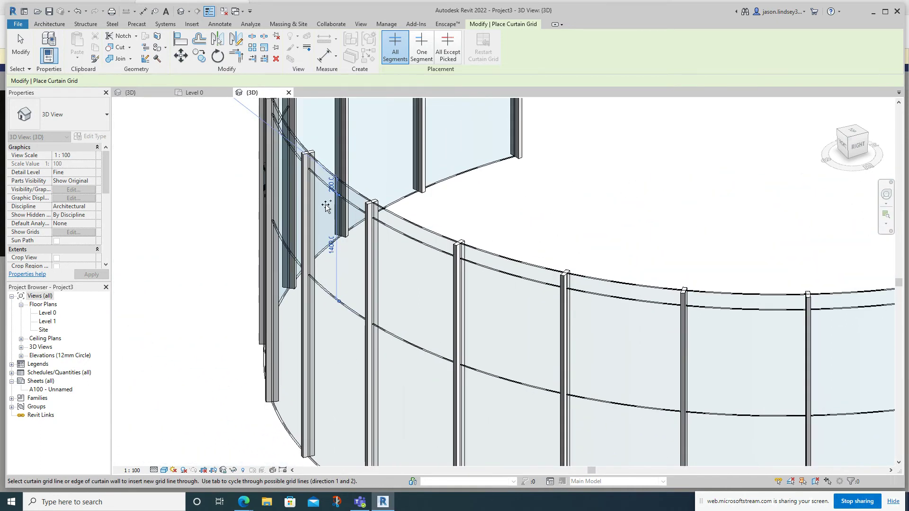
left_click(333, 189)
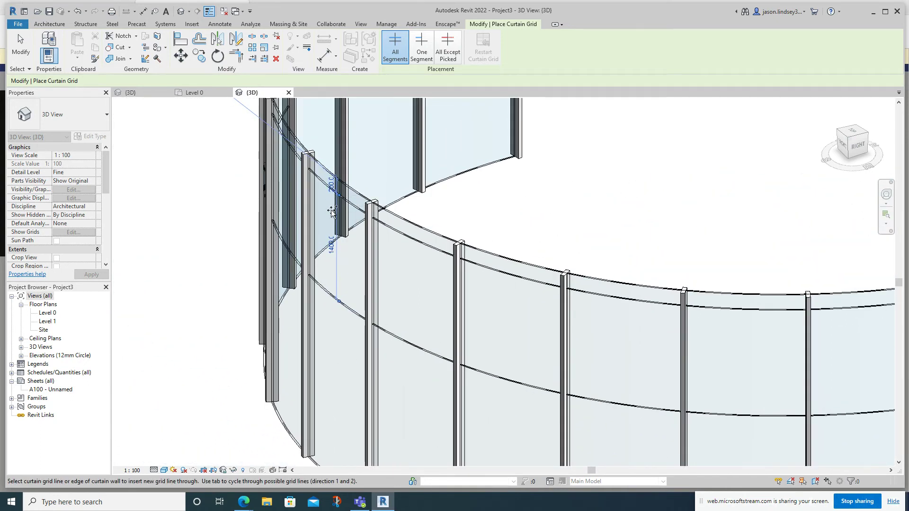
left_click(330, 185)
type("50")
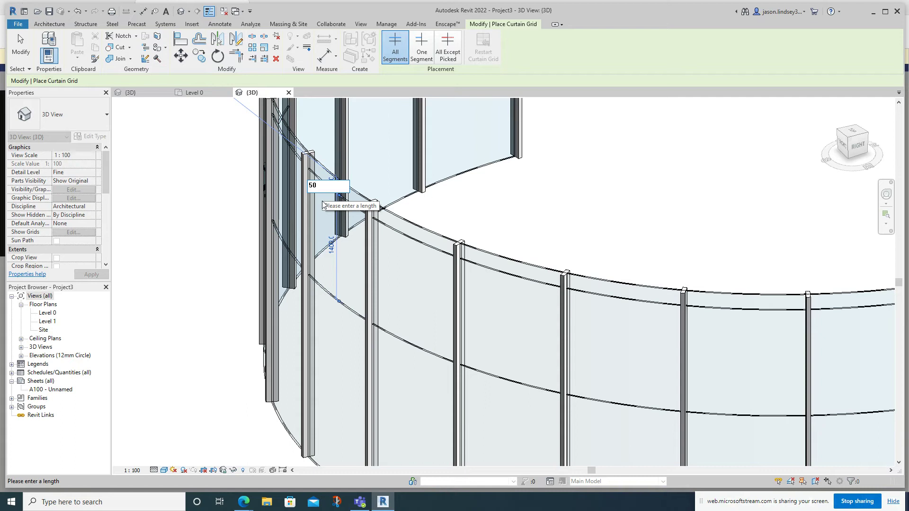
key("Return")
Add a horizontal curtain grid line just below the existing middle one and set the distance between them to 50 mm.
scroll(561, 240, "down", 3)
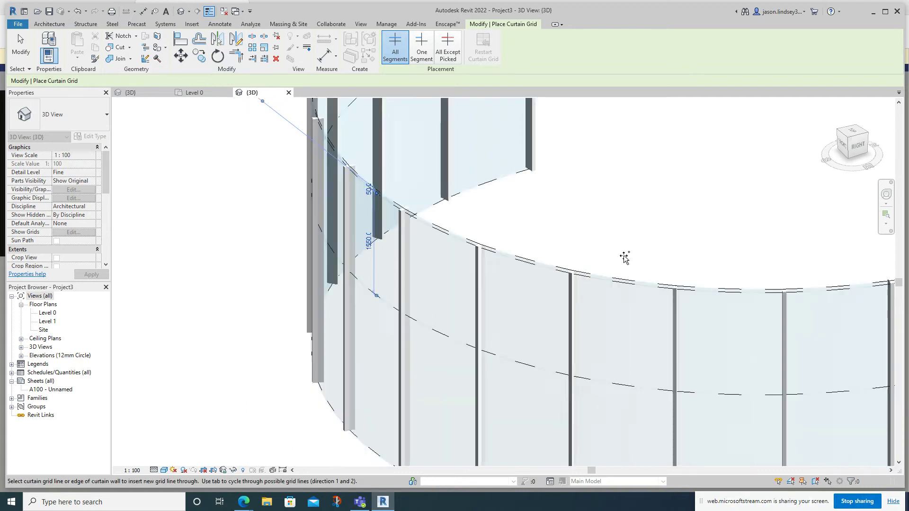
scroll(562, 175, "up", 4)
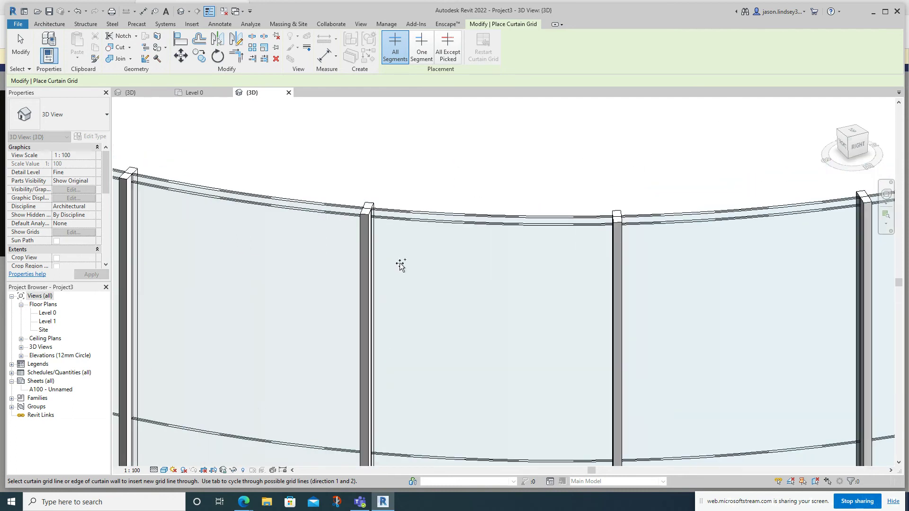
scroll(481, 244, "down", 2)
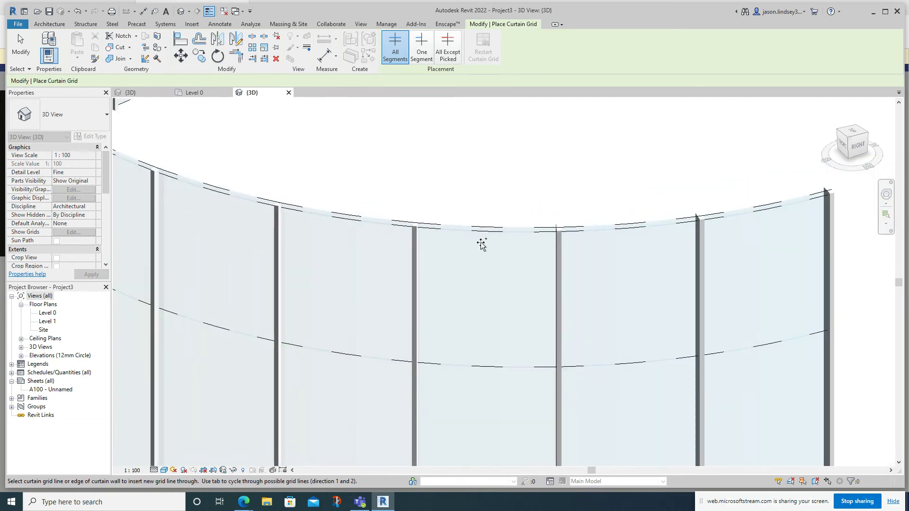
middle_click_drag(486, 324, 475, 169)
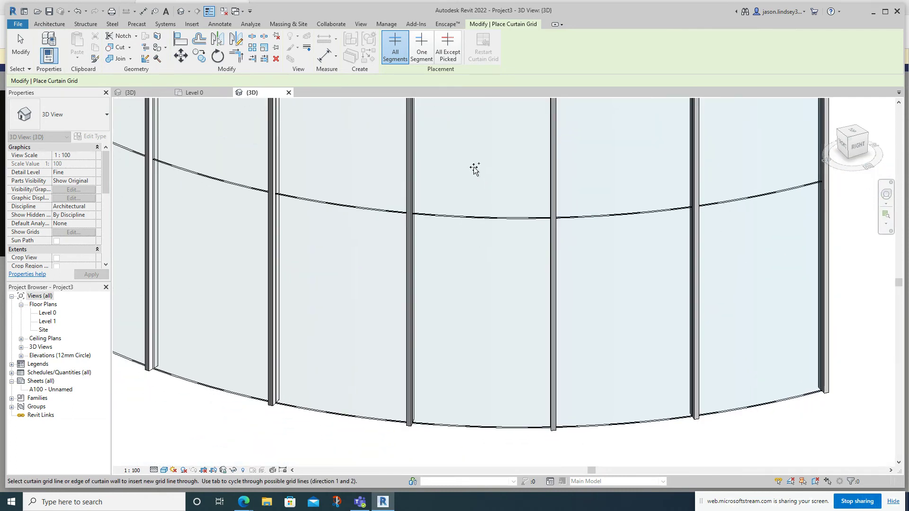
left_click(557, 227)
middle_click_drag(231, 163, 283, 199, "shift")
left_click(239, 178)
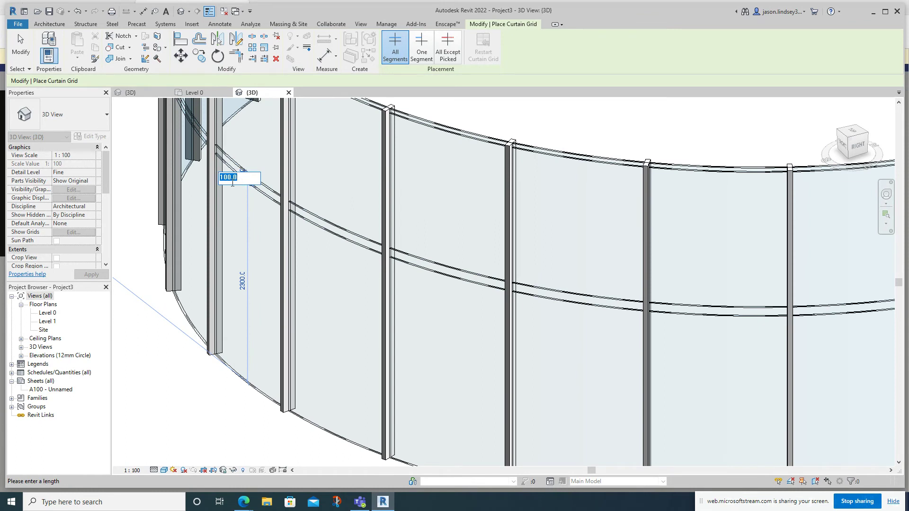
type("50")
key("Return")
middle_click_drag(298, 251, 365, 320, "shift")
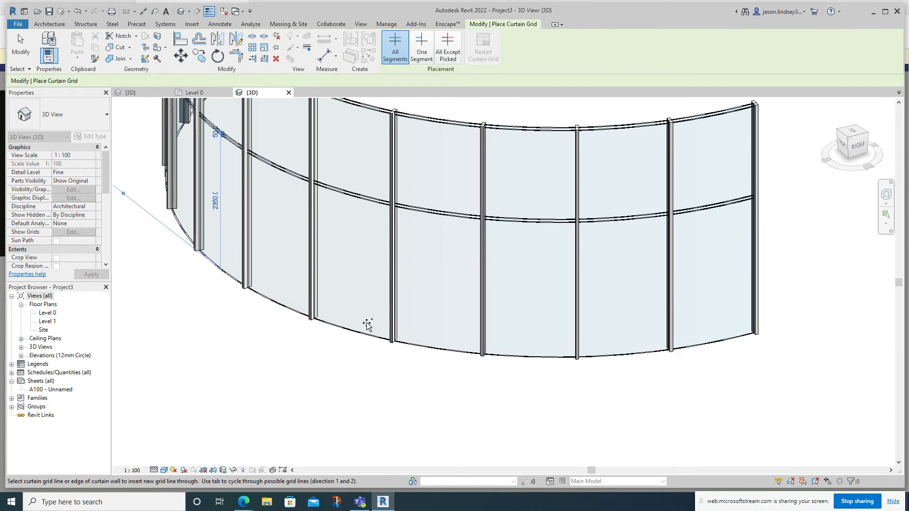
Add a horizontal curtain grid line 50 mm above the curved wall's bottom edge and finish placing grids.
scroll(385, 341, "up", 5)
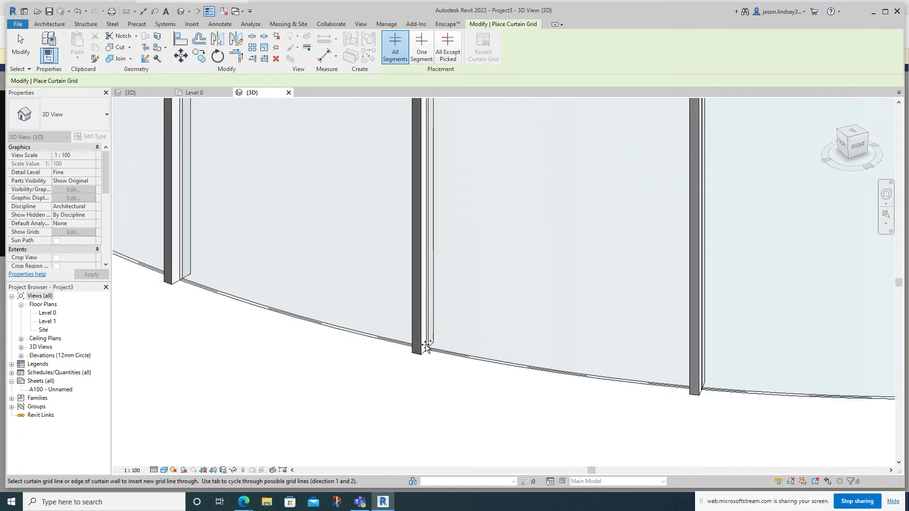
left_click(418, 314)
scroll(178, 219, "down", 3)
middle_click_drag(247, 223, 295, 223)
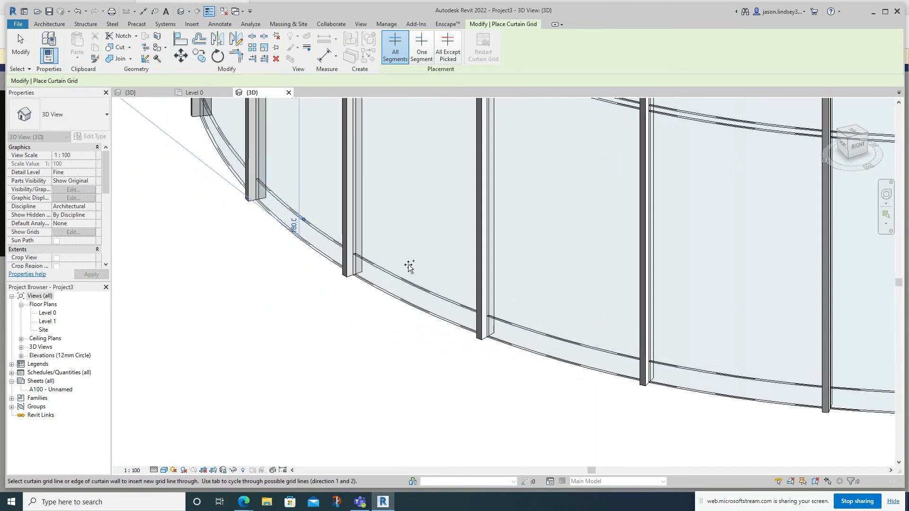
left_click(295, 226)
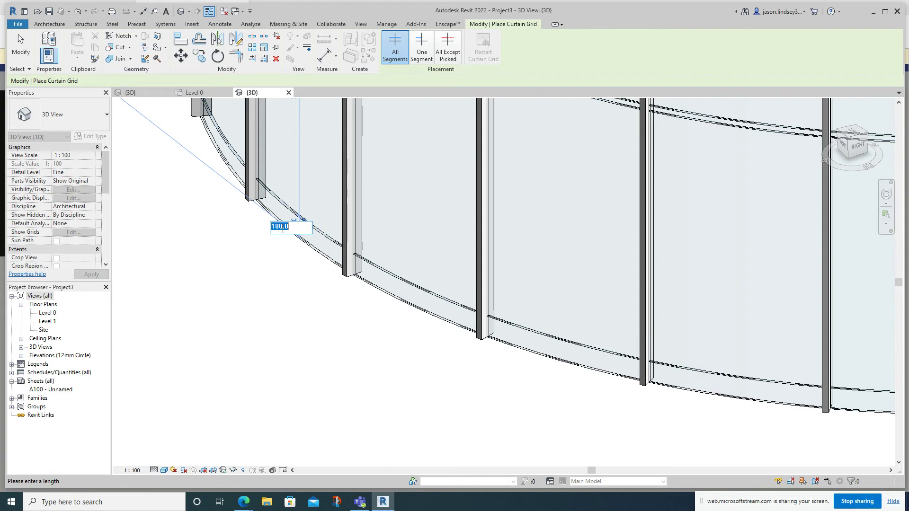
key("Return")
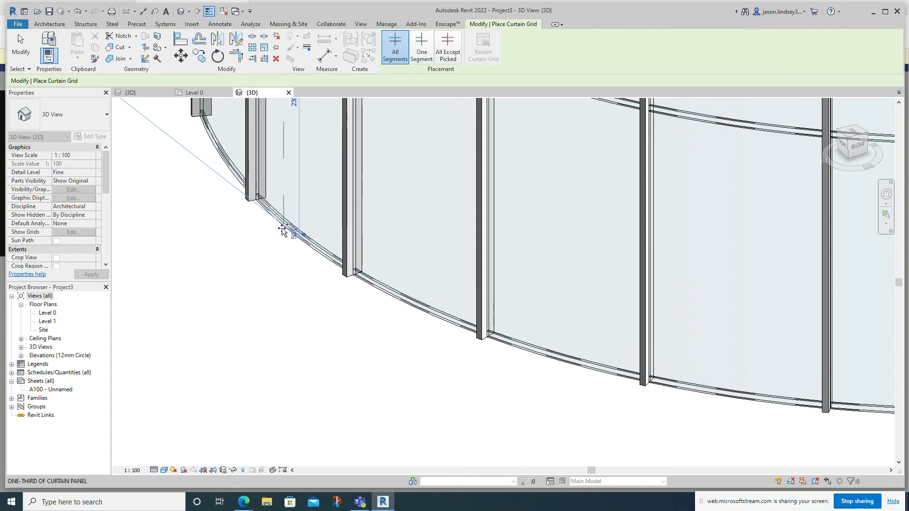
scroll(471, 203, "down", 2)
middle_click_drag(561, 195, 643, 164)
scroll(643, 164, "down", 4)
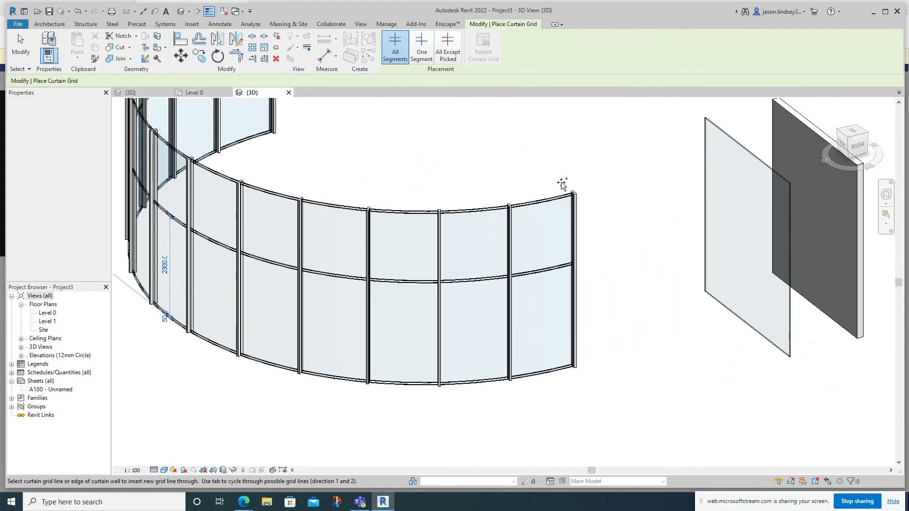
key("Escape")
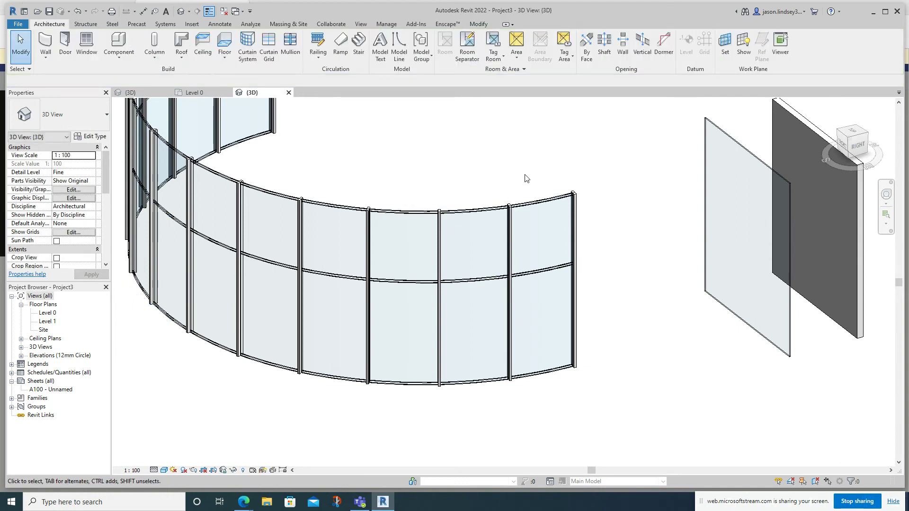
Select the narrow glass panel between the top edge and the upper grid line in the curved wall's end bay.
scroll(509, 202, "up", 3)
middle_click_drag(508, 202, 527, 168)
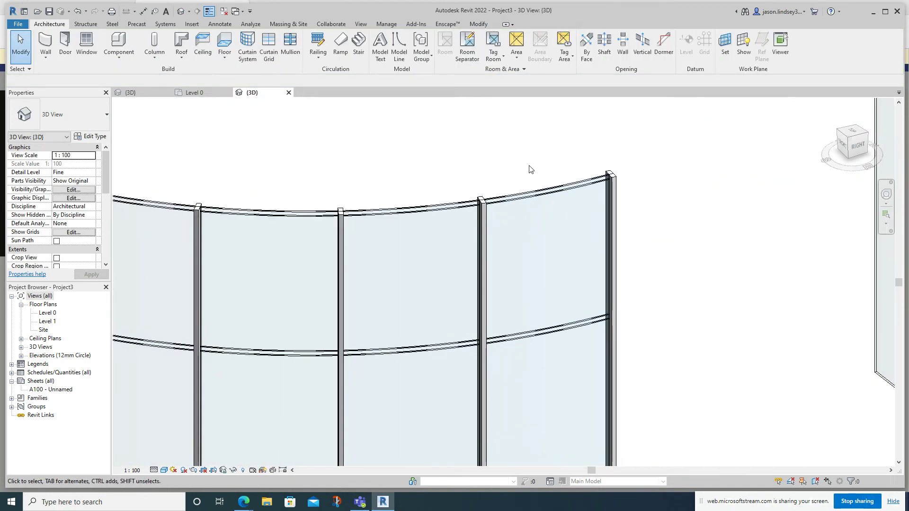
scroll(528, 190, "up", 3)
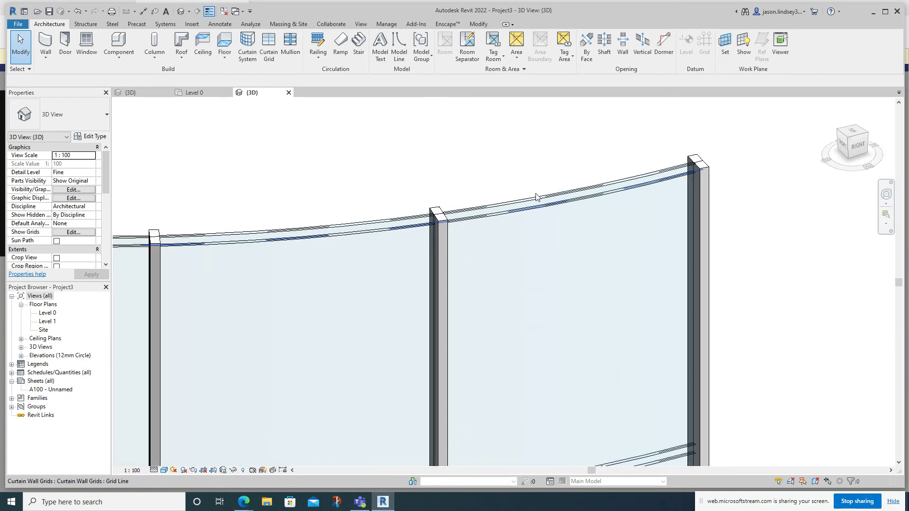
left_click(564, 196)
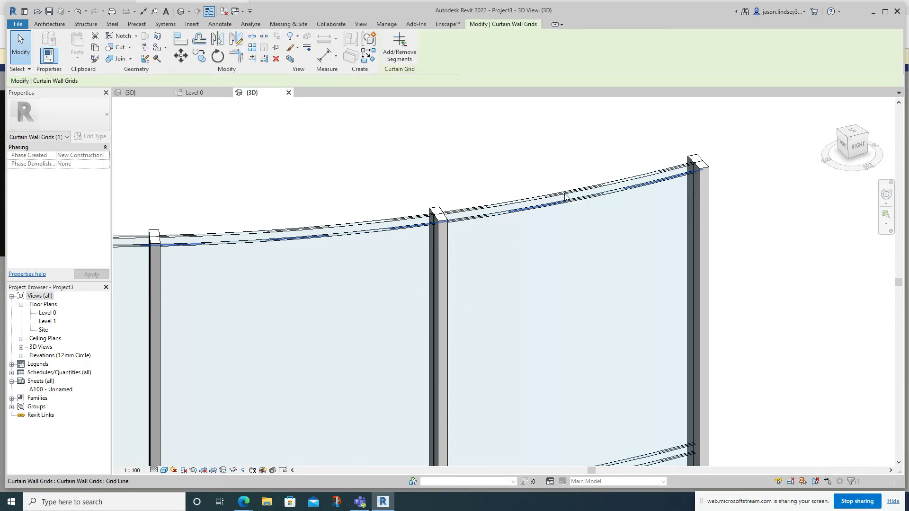
left_click(555, 175)
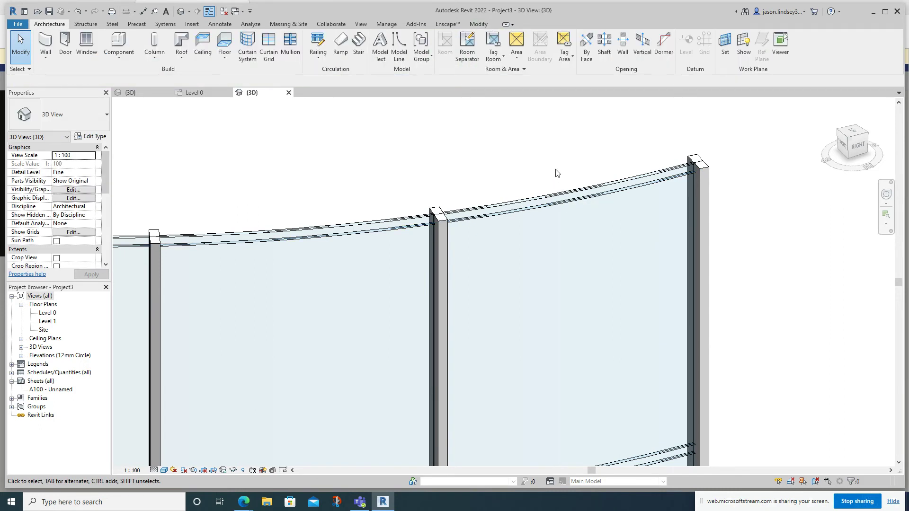
left_click(562, 195)
scroll(620, 189, "up", 2)
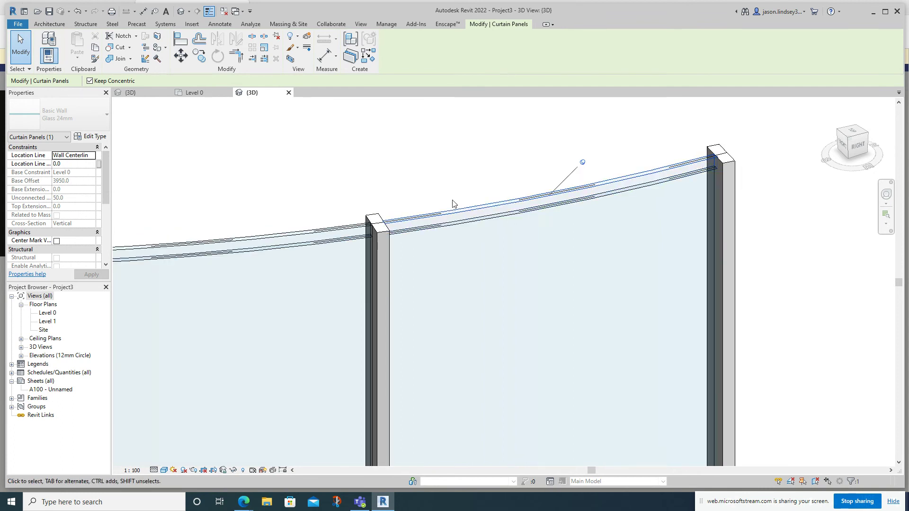
Extend the selection to all narrow top panels of the curved wall along the horizontal grid.
scroll(453, 204, "down", 2)
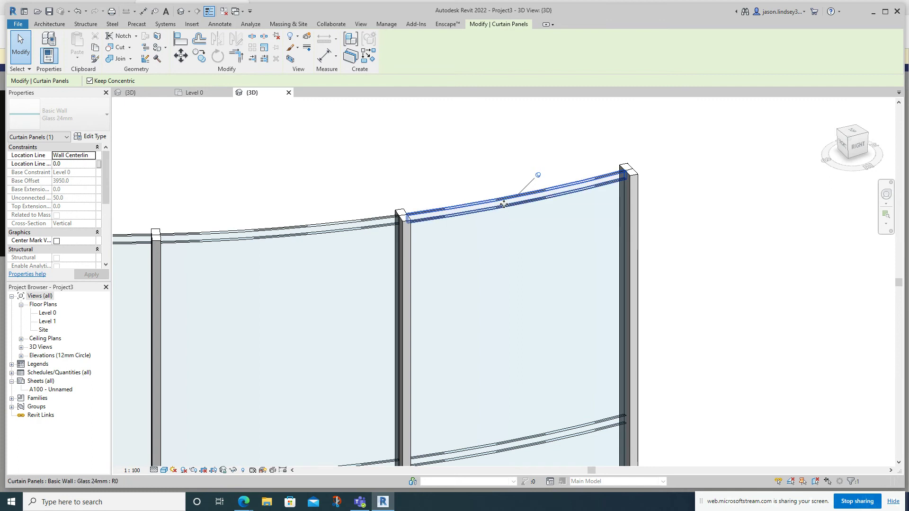
right_click(504, 204)
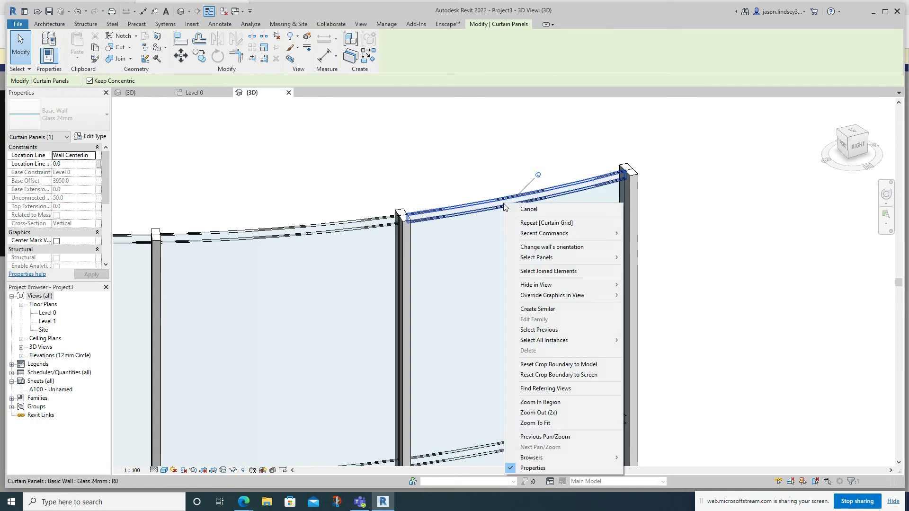
mouse_move(544, 258)
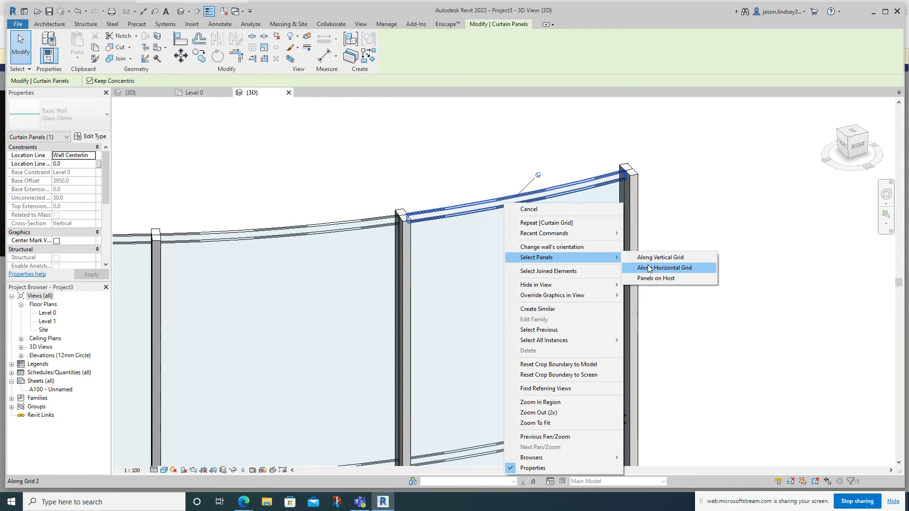
left_click(673, 269)
scroll(348, 174, "down", 3)
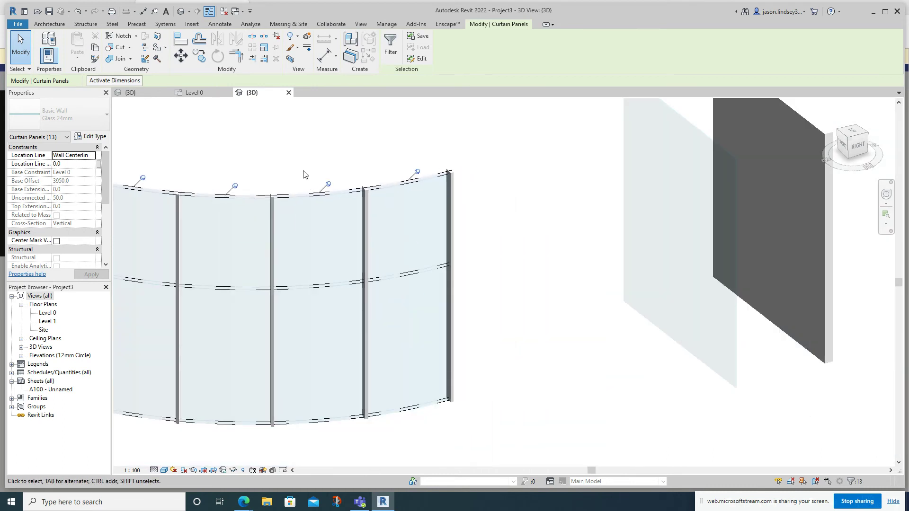
middle_click_drag(369, 180, 232, 178)
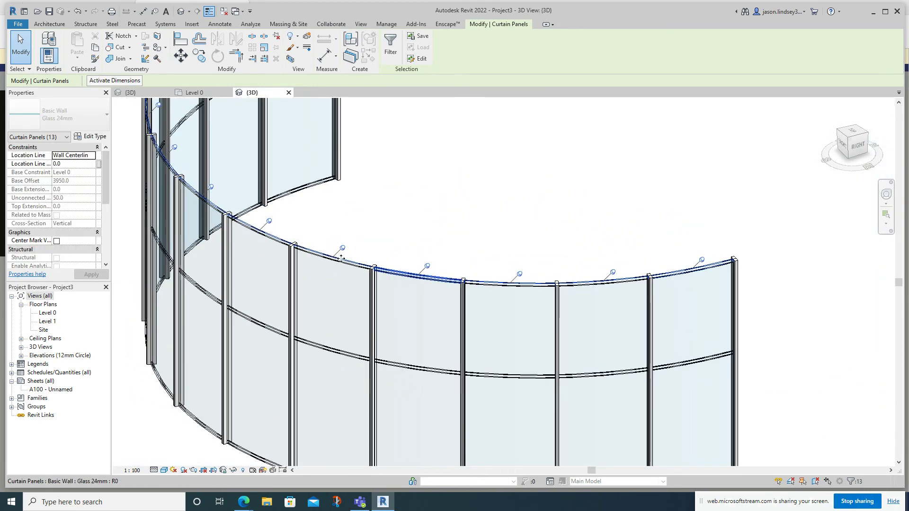
Unpin the selected narrow top panels of the curved wall and change their type to Basic Wall Aluminium.
scroll(398, 163, "down", 2)
scroll(440, 223, "up", 2)
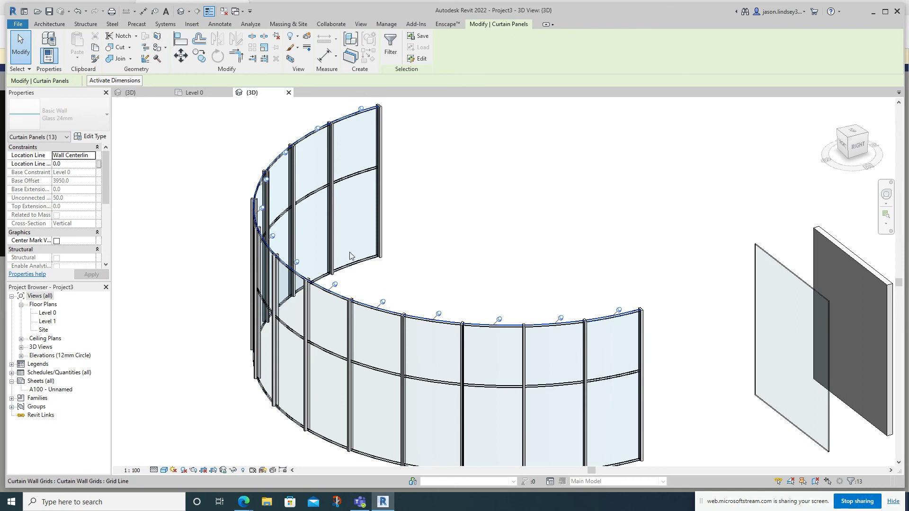
middle_click_drag(529, 265, 455, 215)
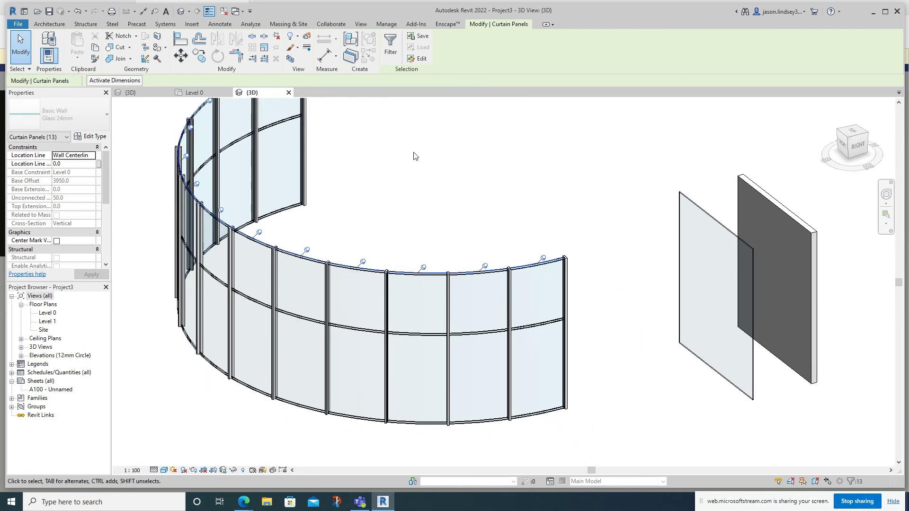
left_click(277, 38)
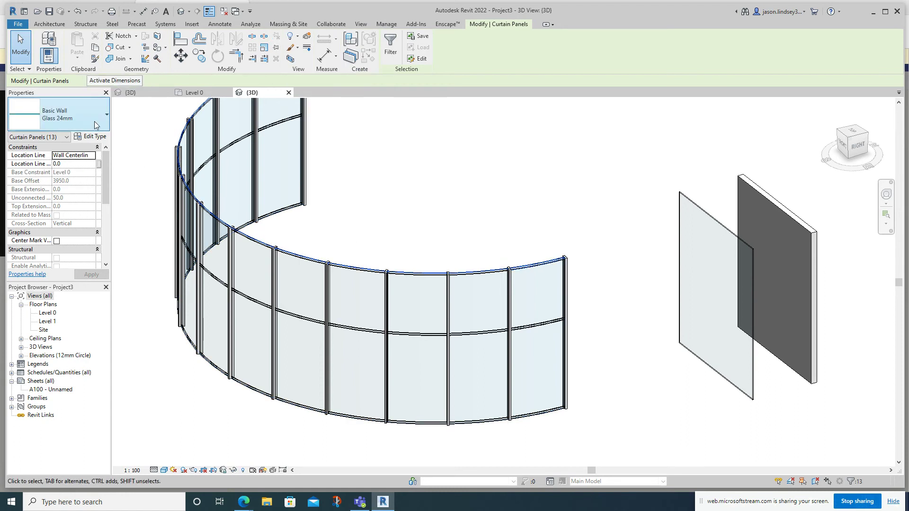
left_click(62, 115)
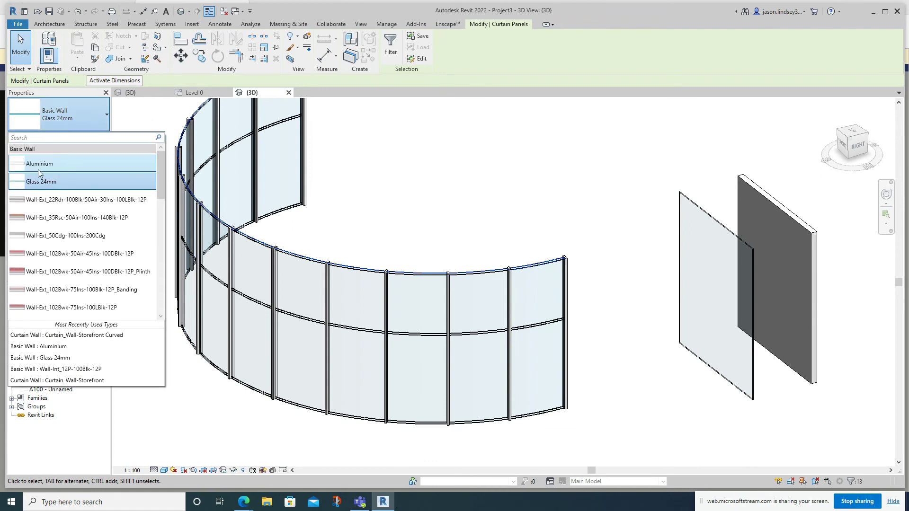
left_click(40, 164)
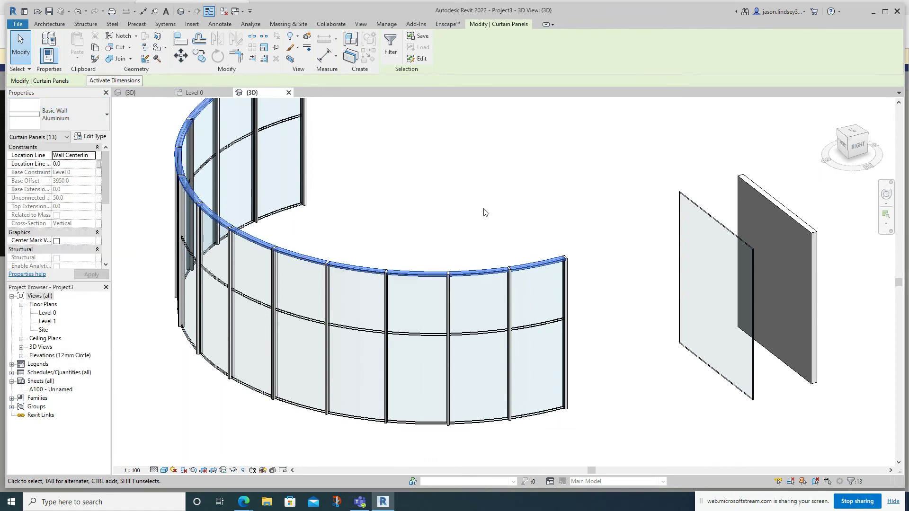
scroll(515, 258, "up", 3)
left_click(514, 259)
scroll(515, 258, "up", 2)
scroll(459, 260, "up", 1)
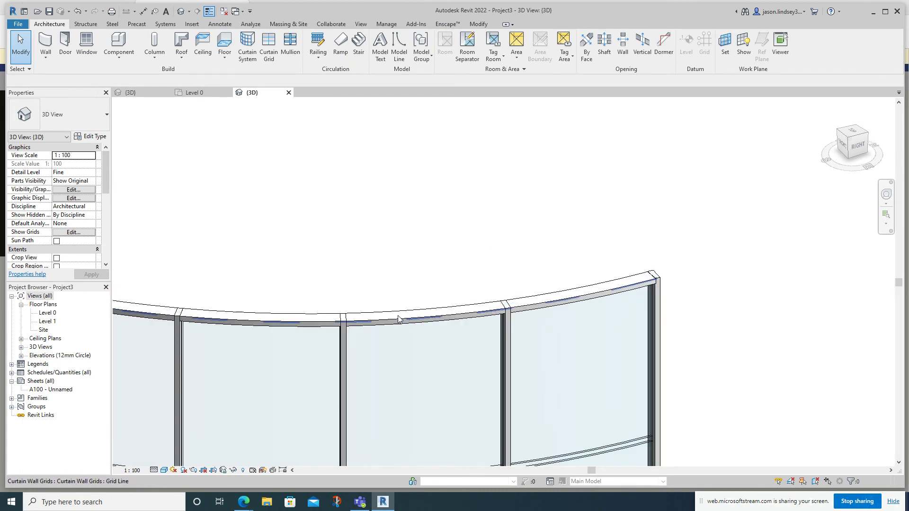
middle_click_drag(234, 268, 270, 229)
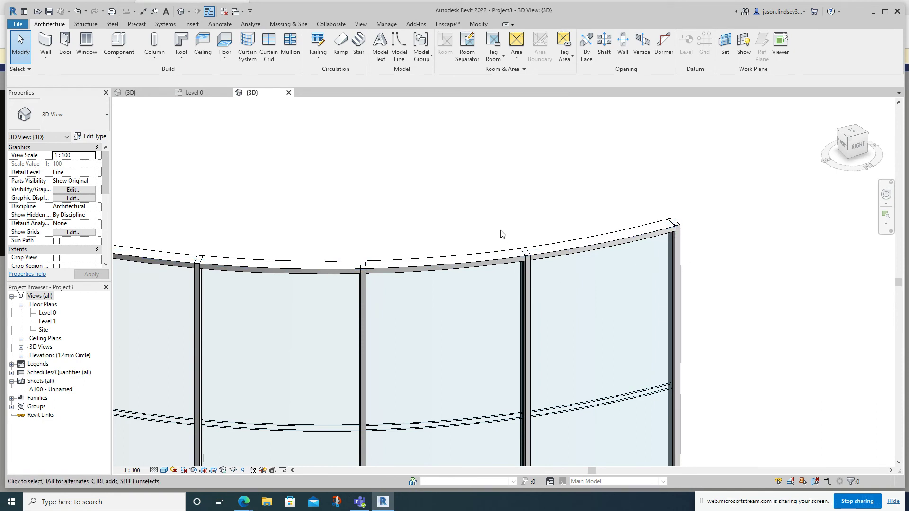
Select the narrow panel at mid-height in the end bay and extend the selection to all panels along its horizontal grid.
scroll(342, 225, "down", 3)
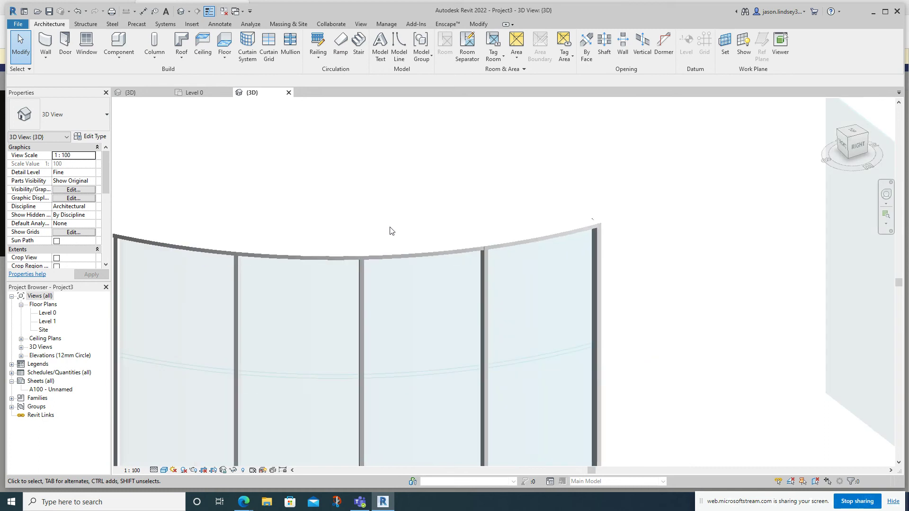
scroll(564, 177, "down", 1)
scroll(475, 246, "up", 1)
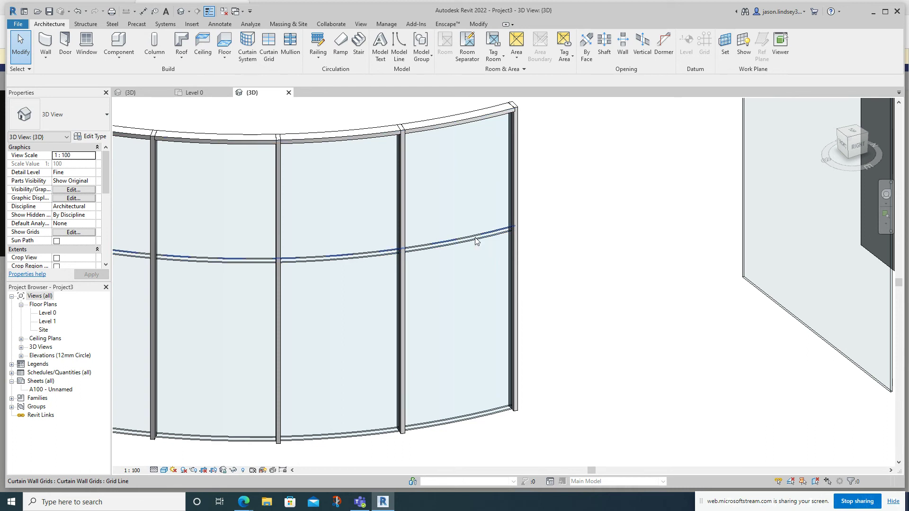
key("Tab")
left_click(475, 241)
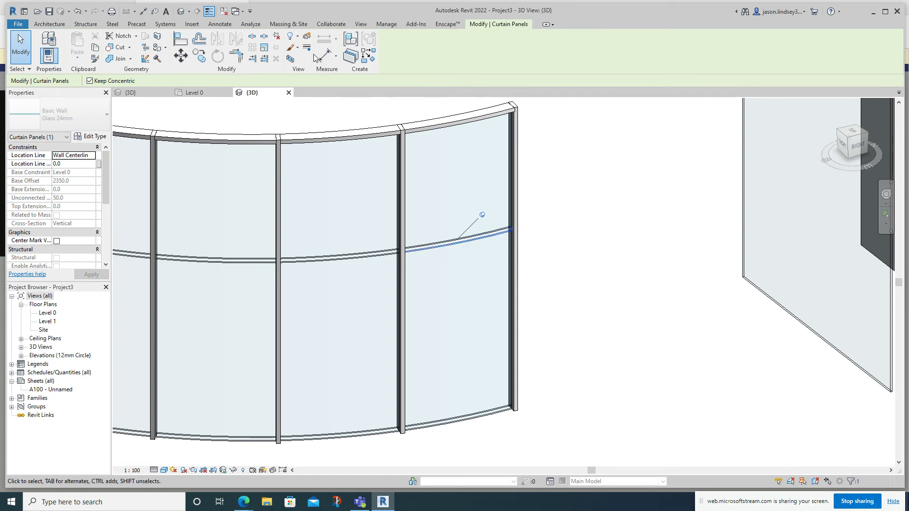
right_click(448, 242)
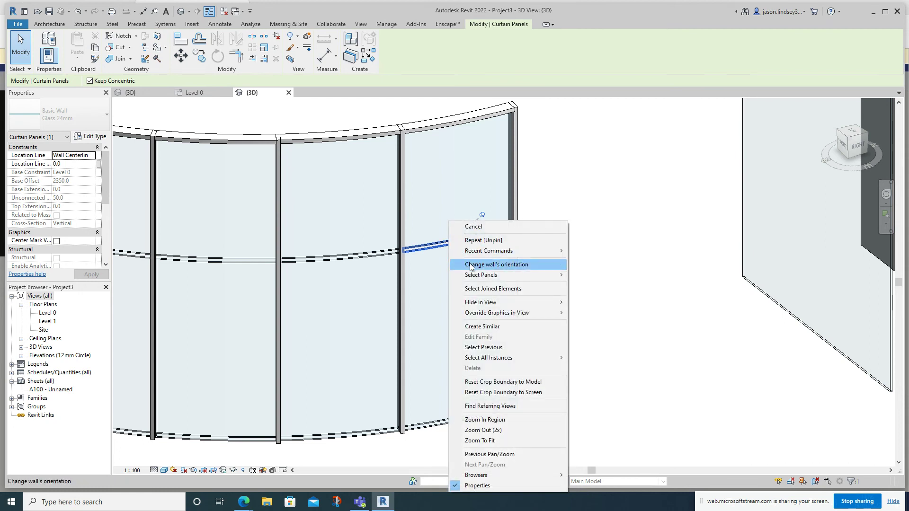
mouse_move(493, 275)
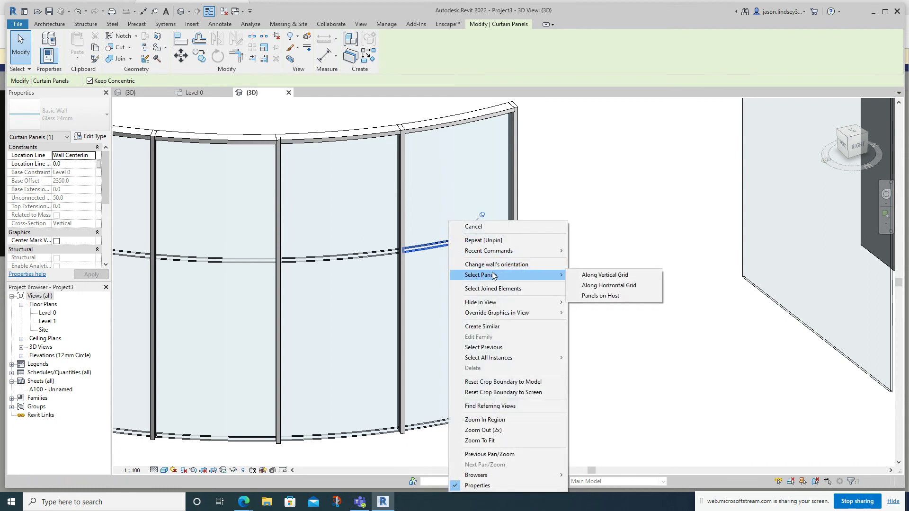
left_click(609, 286)
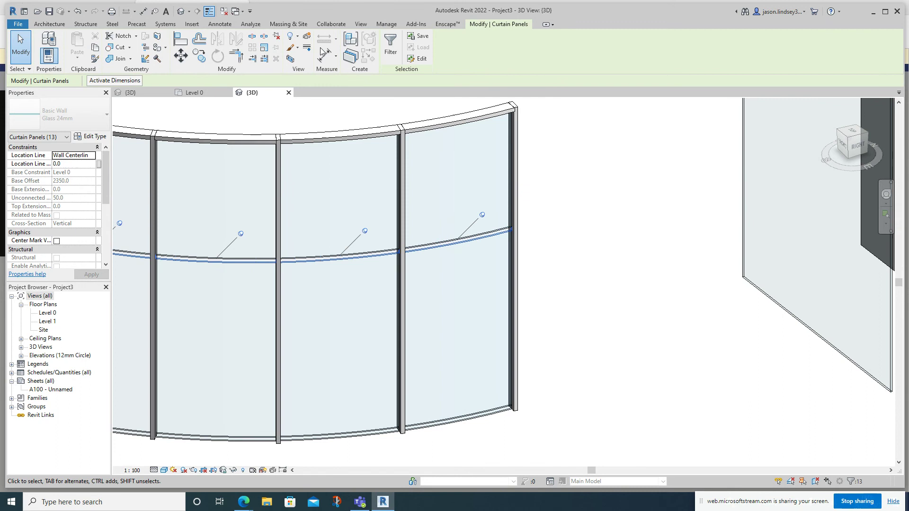
Unpin the selected narrow middle panels and change their type to Basic Wall Aluminium.
left_click(276, 37)
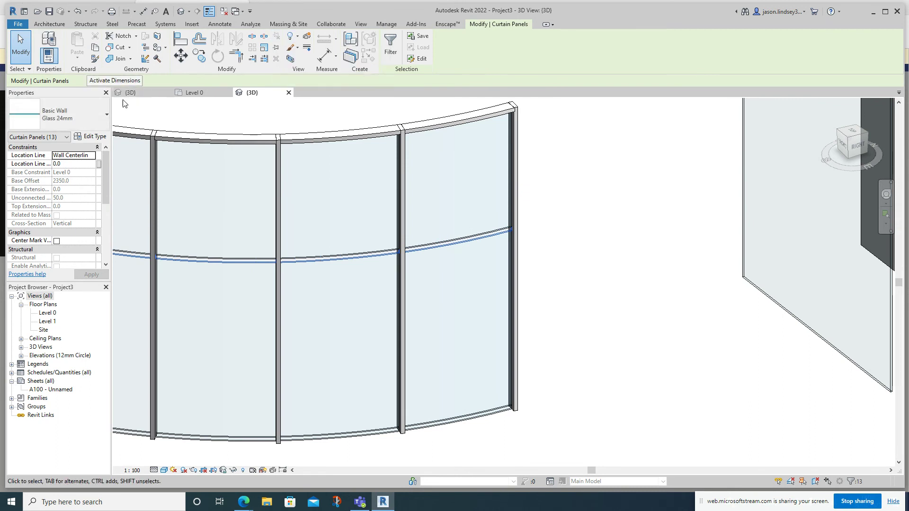
left_click(48, 118)
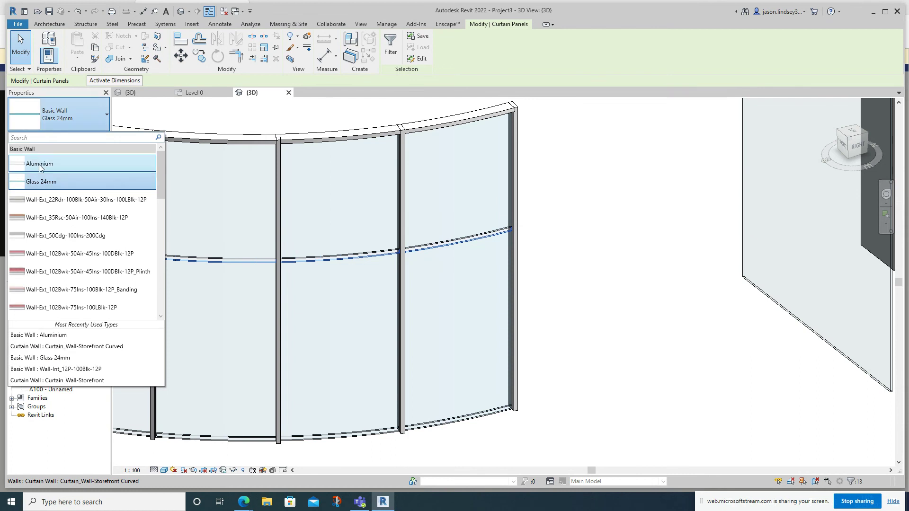
left_click(43, 164)
left_click(581, 252)
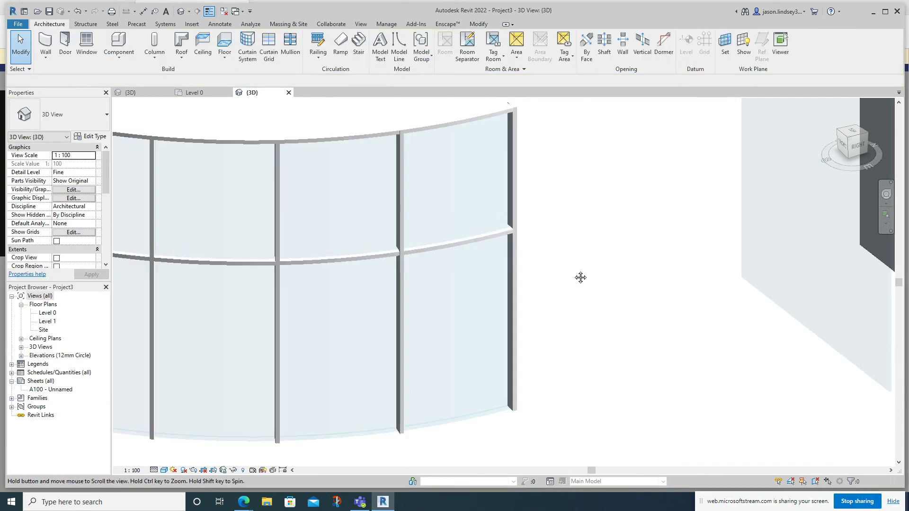
Select the narrow panel at the bottom of the end bay and extend the selection to all panels along its horizontal grid.
middle_click_drag(580, 276, 603, 198)
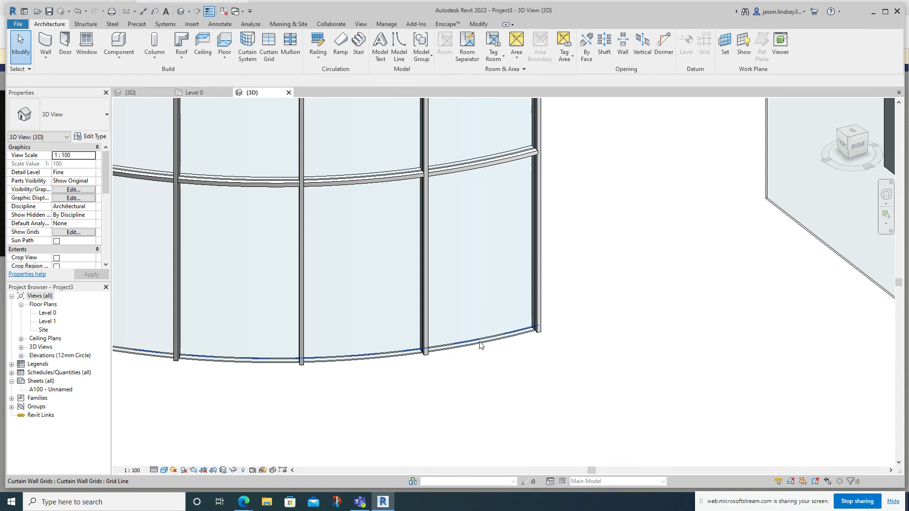
key("Tab")
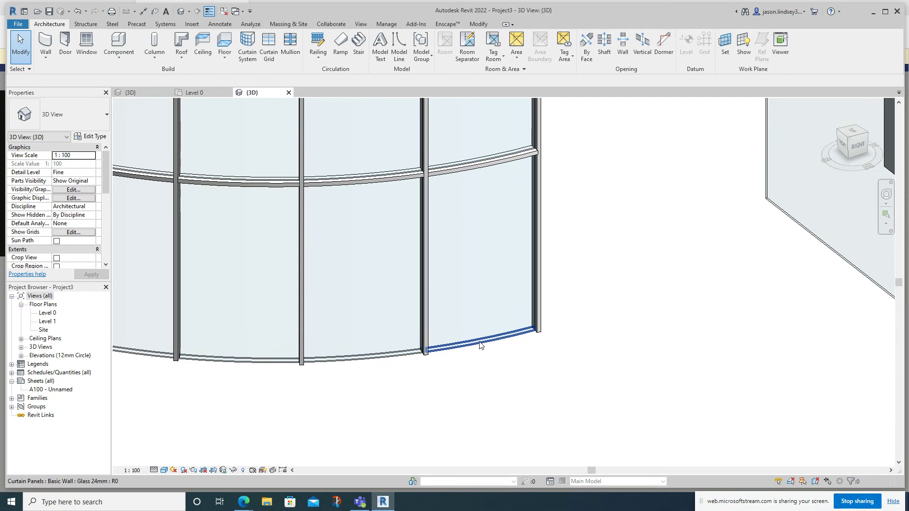
left_click(479, 345)
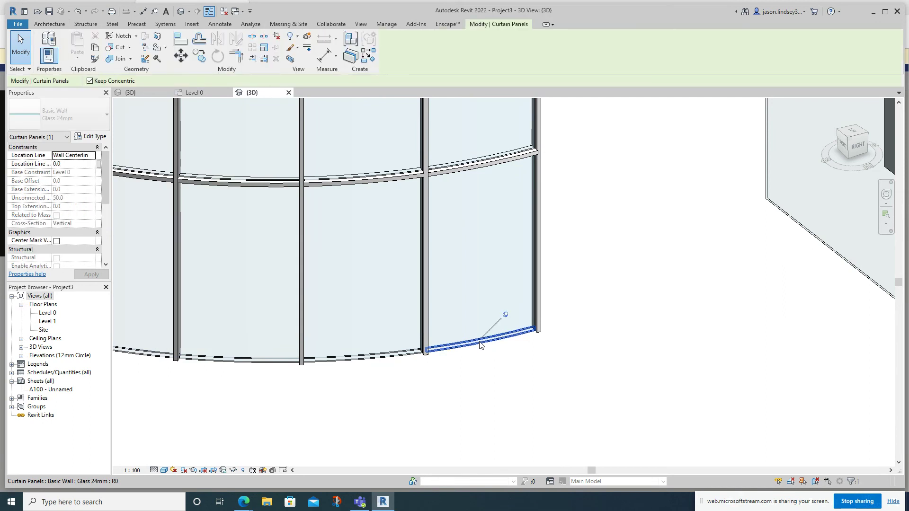
right_click(482, 343)
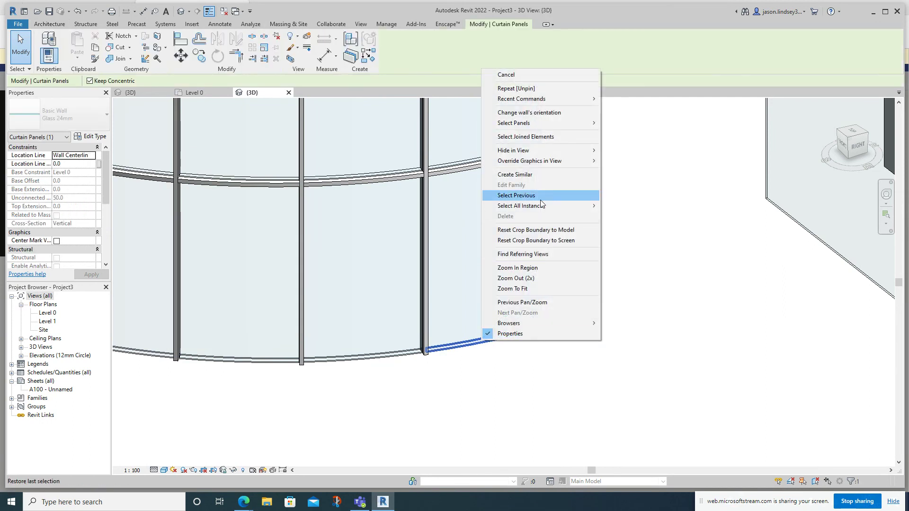
mouse_move(544, 123)
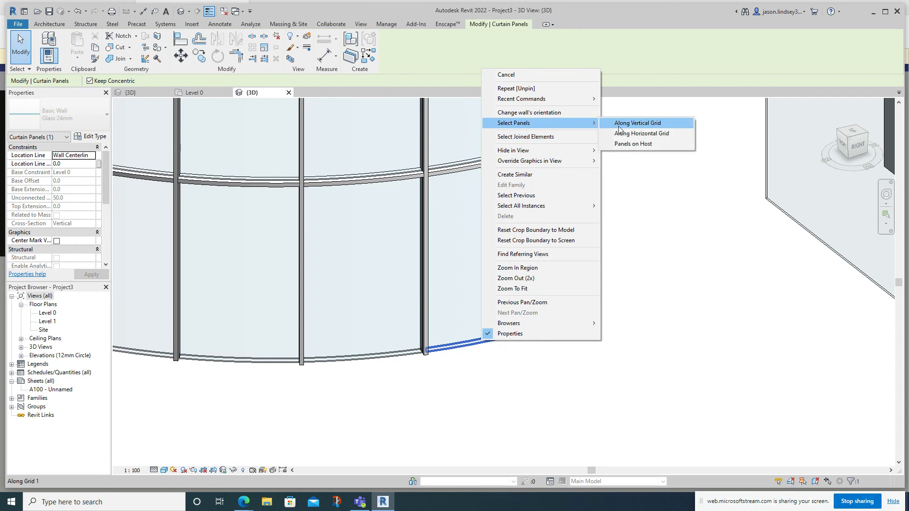
left_click(654, 137)
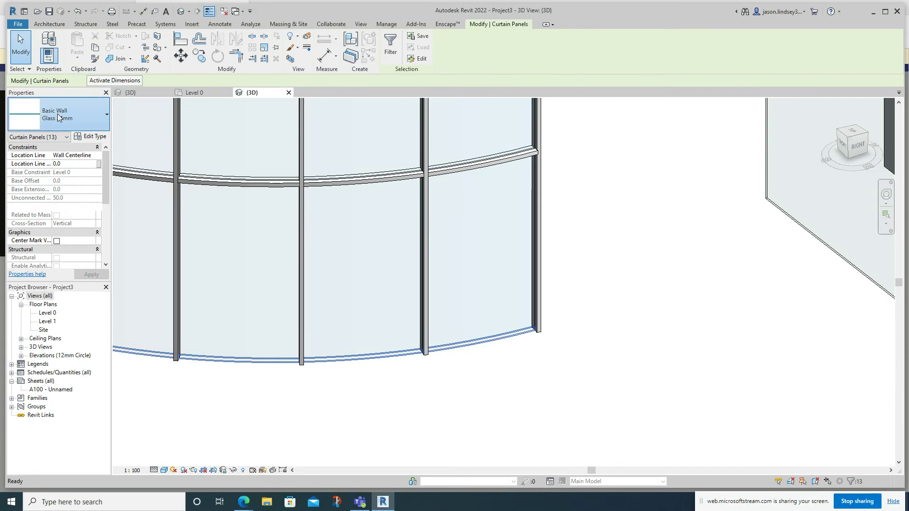
Unpin the selected narrow bottom panels and change their type to Basic Wall Aluminium.
left_click(57, 114)
left_click(58, 165)
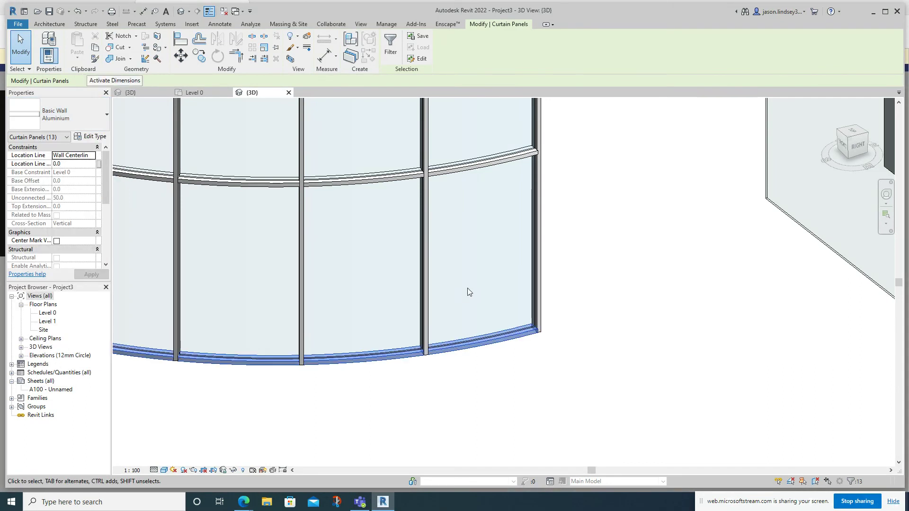
left_click(582, 250)
scroll(582, 237, "down", 2)
scroll(418, 160, "down", 3)
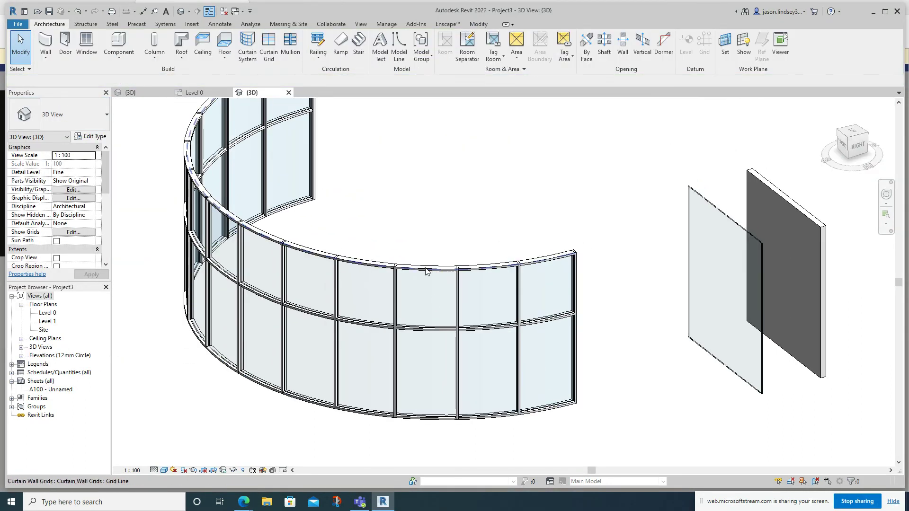
Delete the two straight sample walls, one glass and one solid, standing beside the curved curtain wall.
middle_click_drag(407, 244, 493, 230)
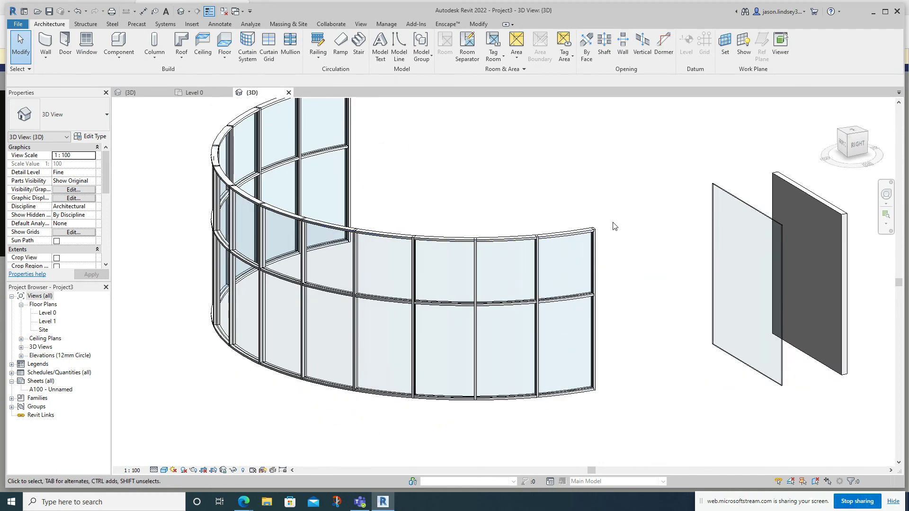
left_click(714, 192)
key("Delete")
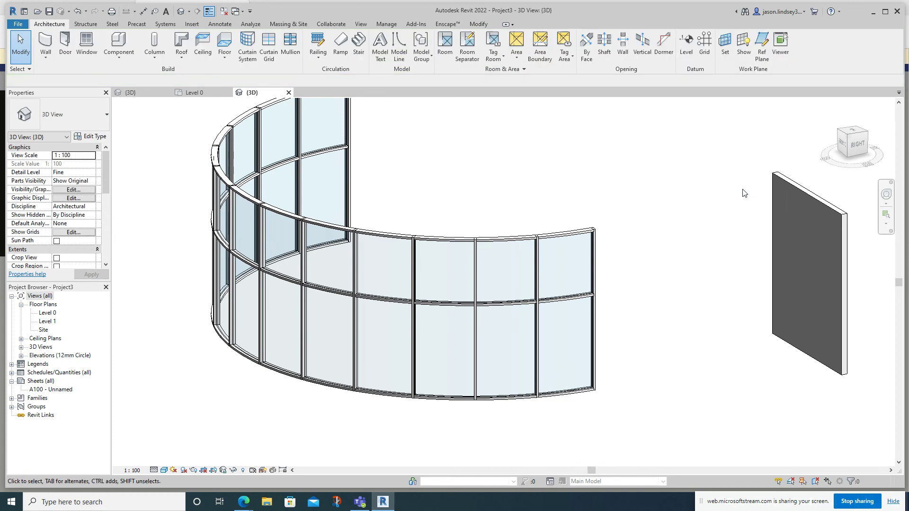
left_click(777, 180)
key("Delete")
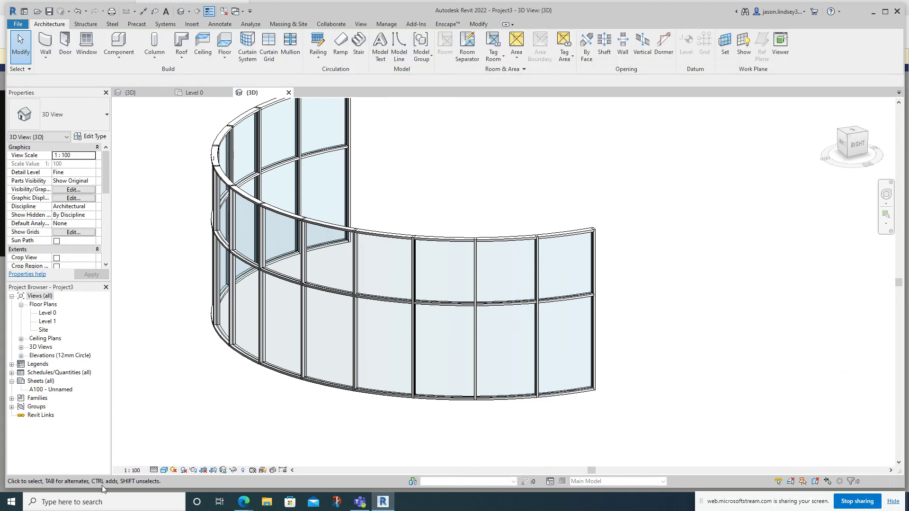
Change the 3D view's visual style to show realistic materials and inspect the curved curtain wall.
left_click(163, 469)
left_click(189, 462)
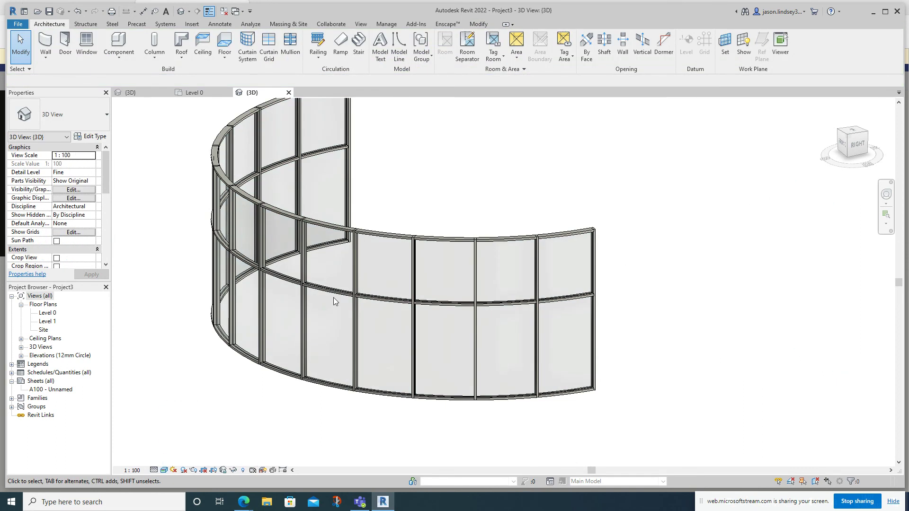
middle_click_drag(476, 214, 425, 230, "shift")
scroll(395, 223, "up", 2)
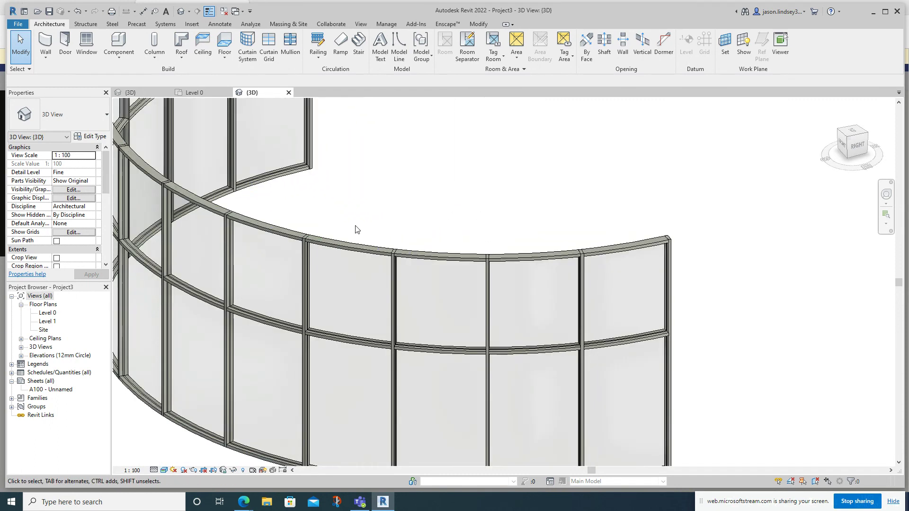
scroll(422, 254, "down", 5)
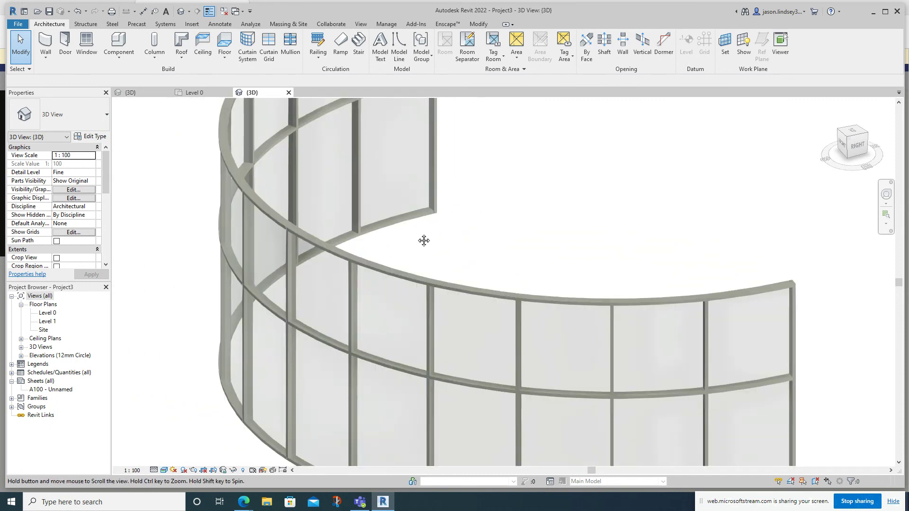